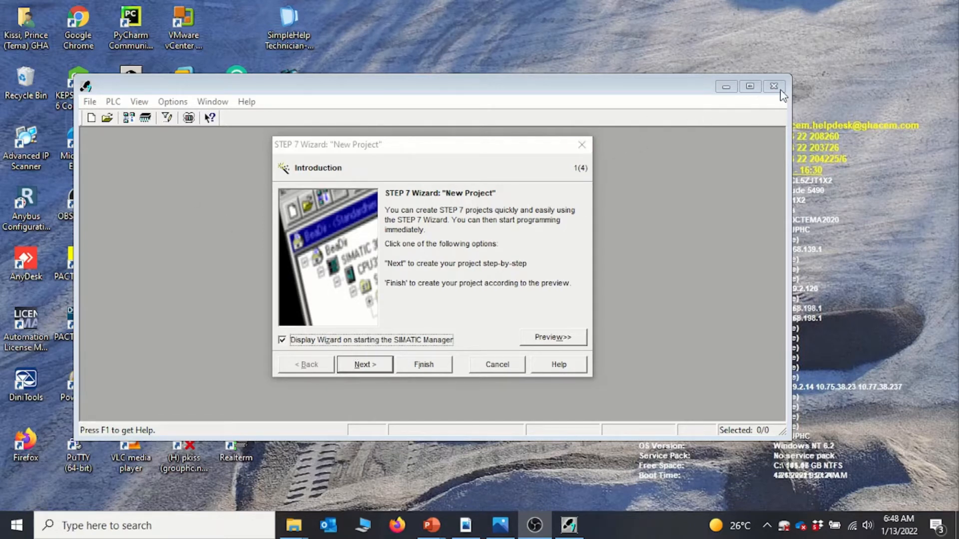
# - Close the New Project wizard and open the PLCSim Media folder inside STEP 7 Profesional_2017_SR4 V5.6 in File Explorer
pyautogui.click(580, 149)
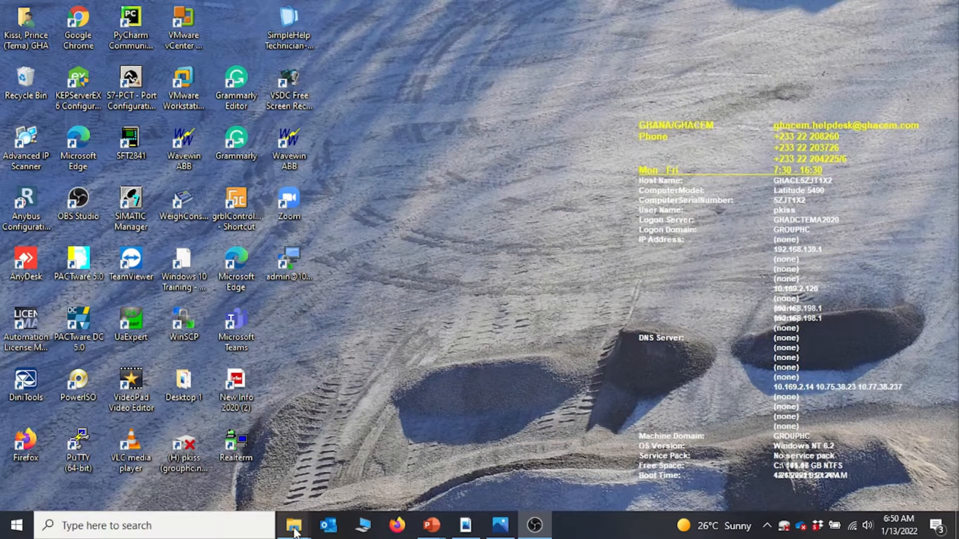
pyautogui.click(295, 525)
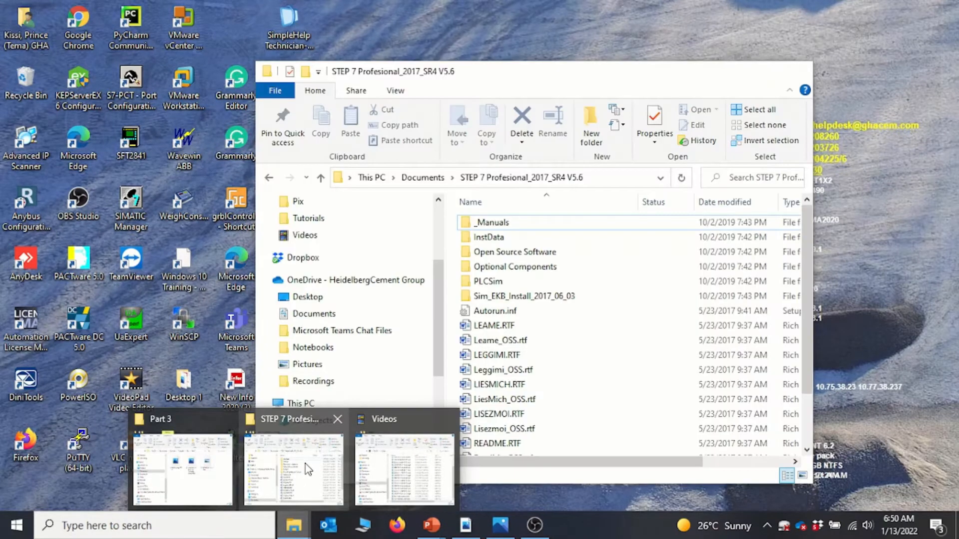
pyautogui.click(305, 464)
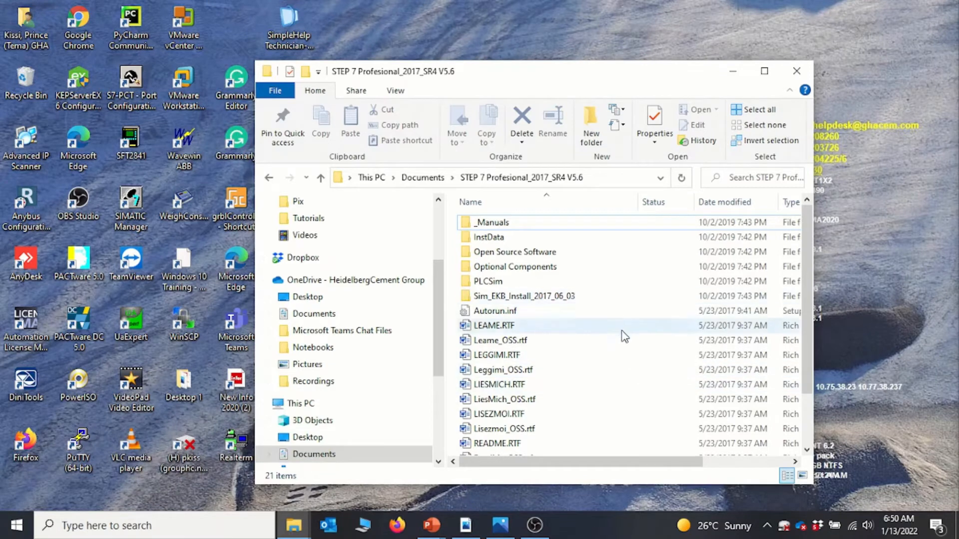
pyautogui.scroll(-2, 632, 340)
pyautogui.scroll(2, 632, 348)
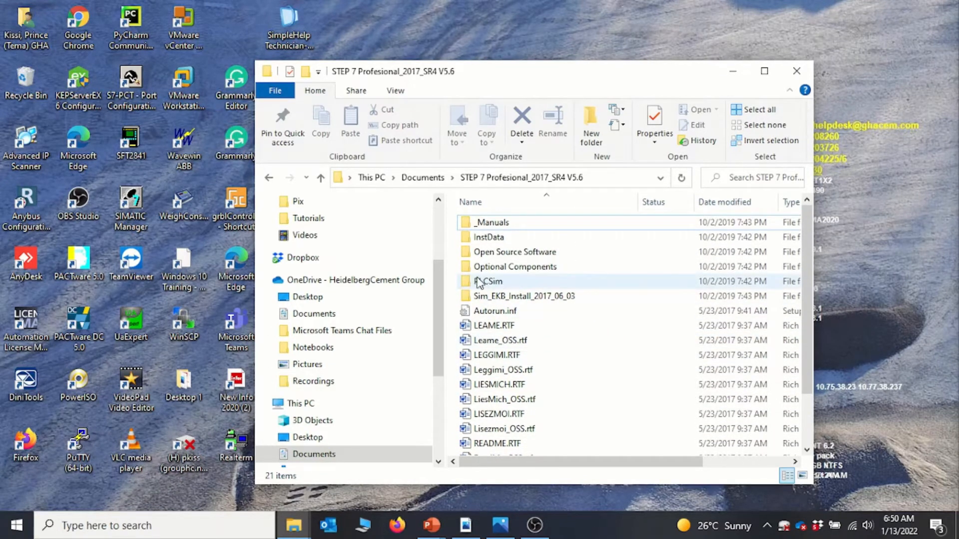
pyautogui.doubleClick(493, 283)
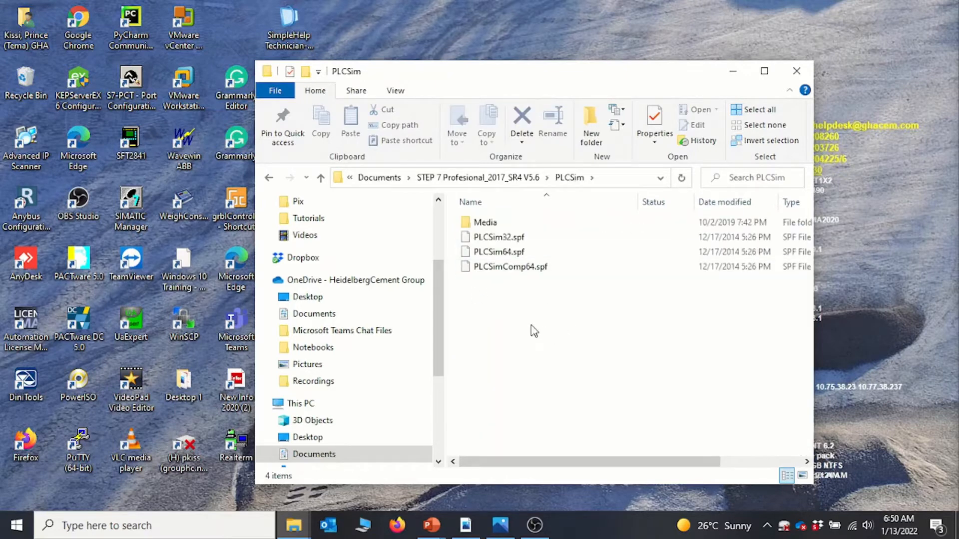
pyautogui.doubleClick(479, 224)
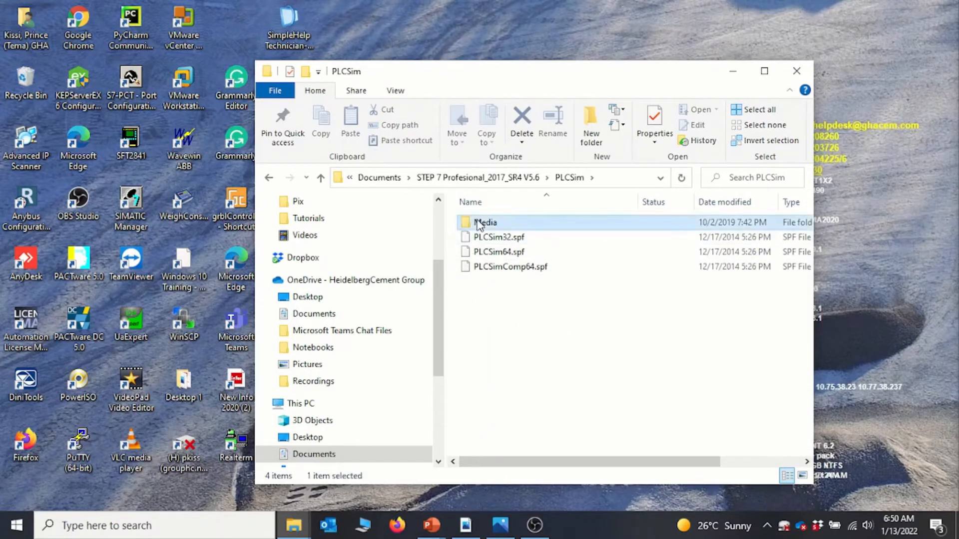
# - Run Setup.exe as administrator and try to set up S7-PLCSIM with English (United States) as the installation language
pyautogui.scroll(-5, 579, 360)
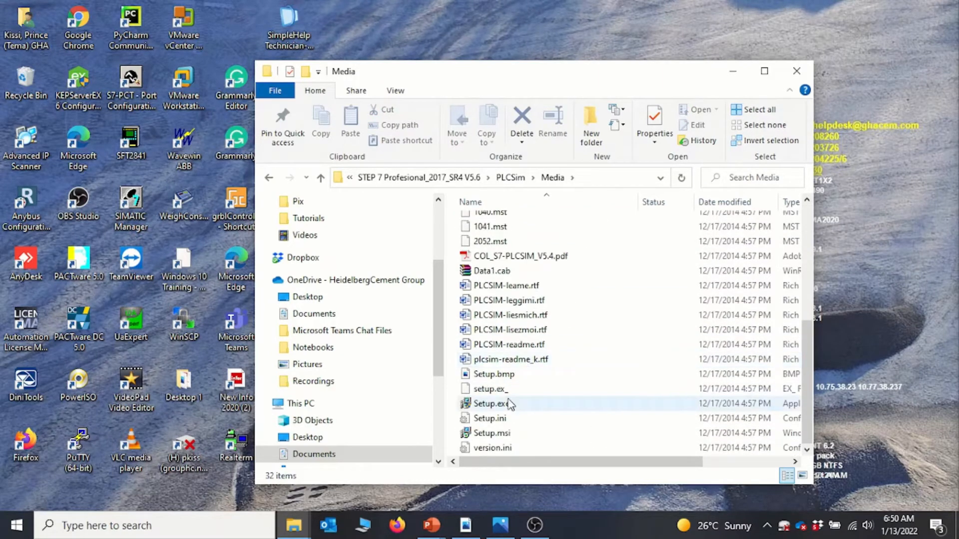
pyautogui.rightClick(494, 406)
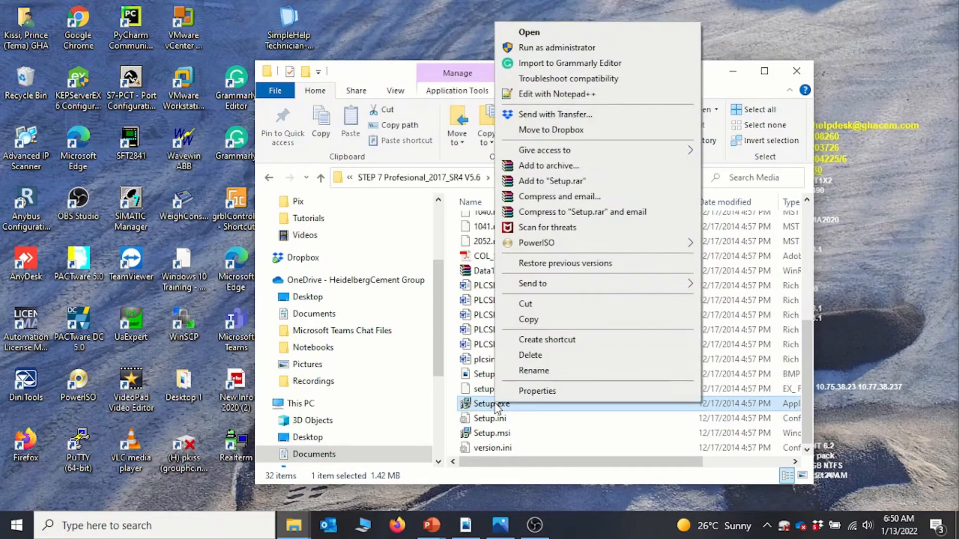
pyautogui.click(546, 48)
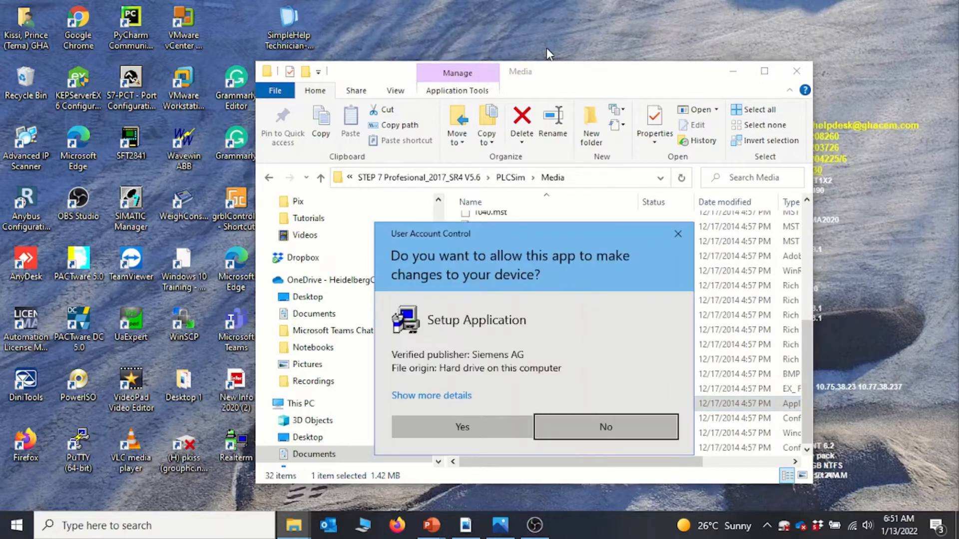
pyautogui.click(471, 430)
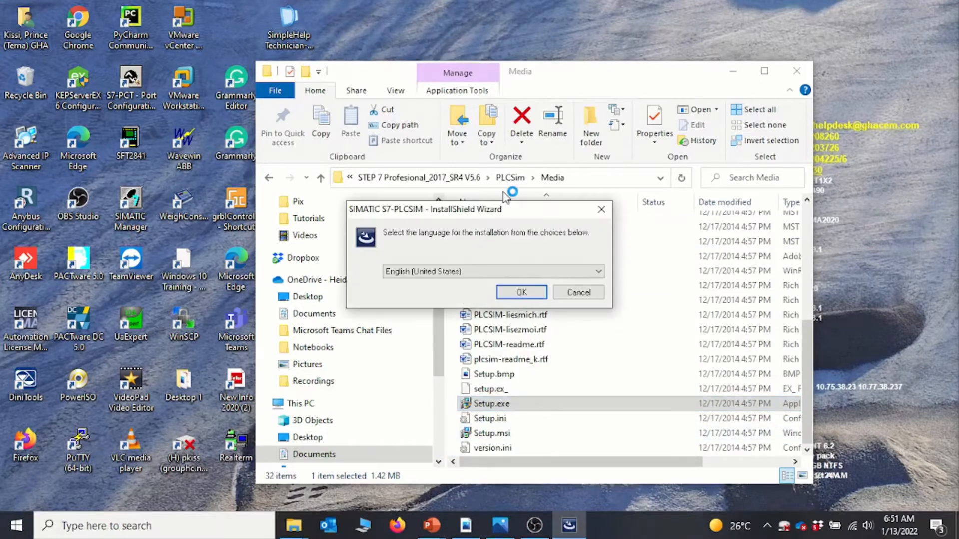
pyautogui.click(522, 293)
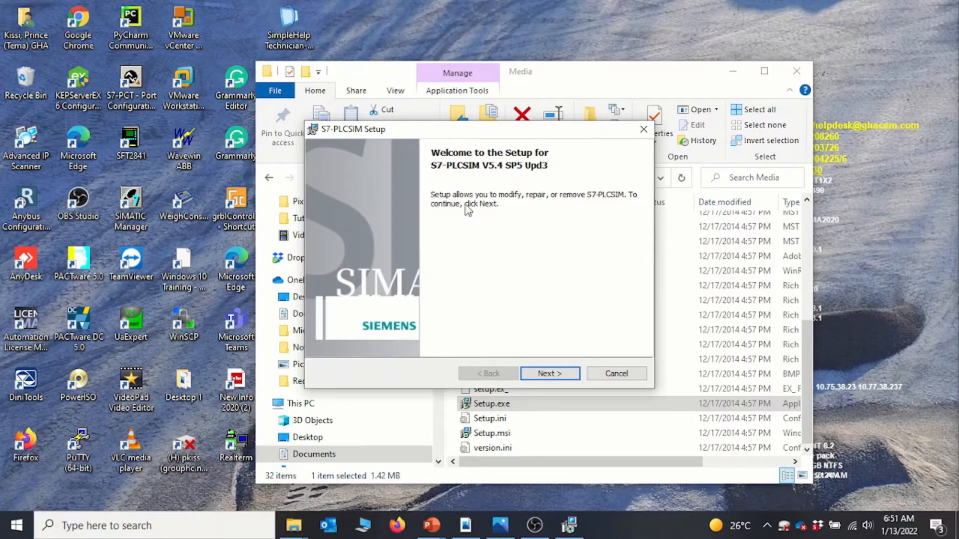
pyautogui.click(553, 370)
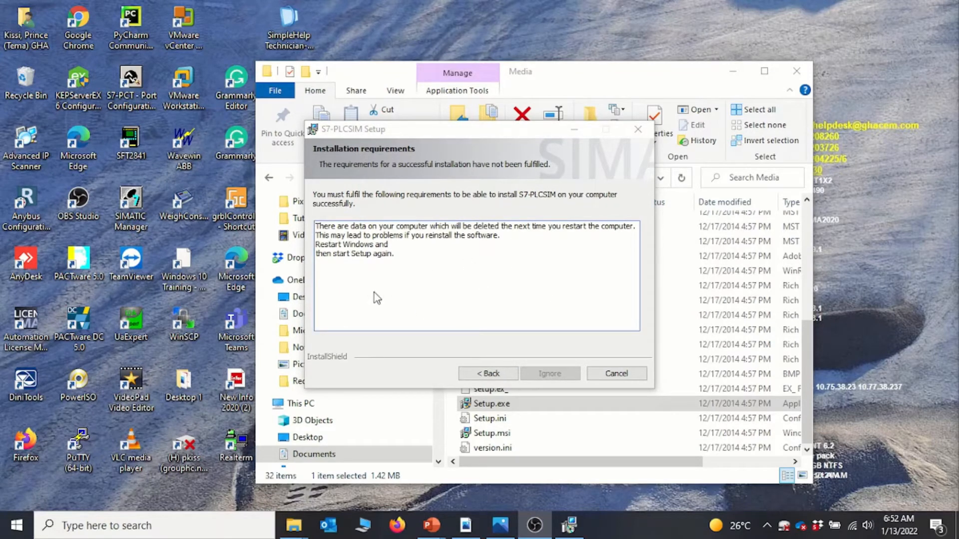
# - Cancel the S7-PLCSIM installation and minimize the Media folder window
pyautogui.click(630, 383)
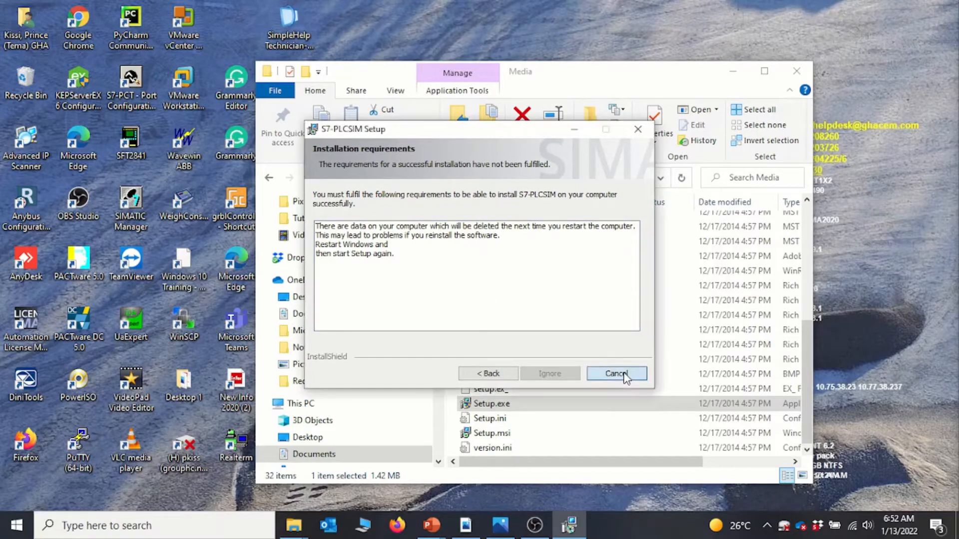
pyautogui.click(449, 288)
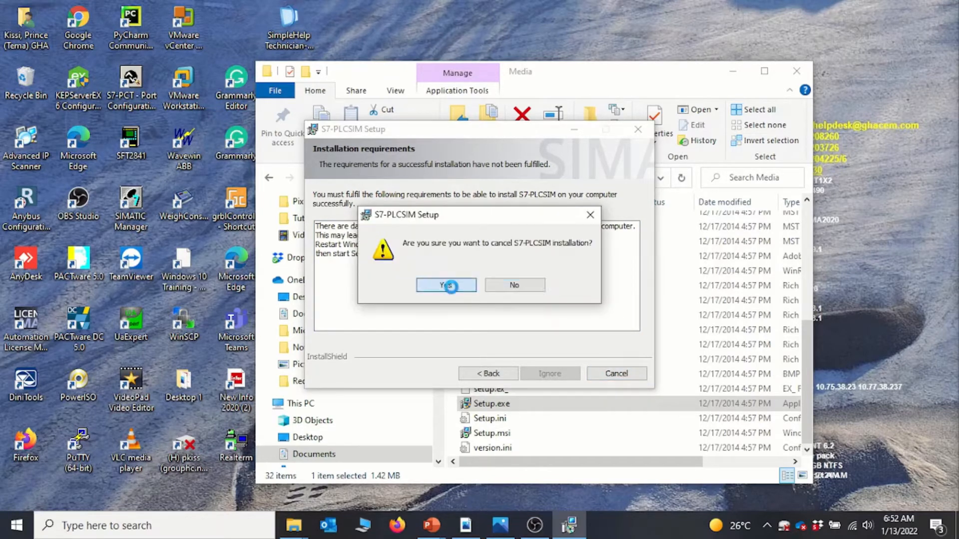
pyautogui.click(550, 374)
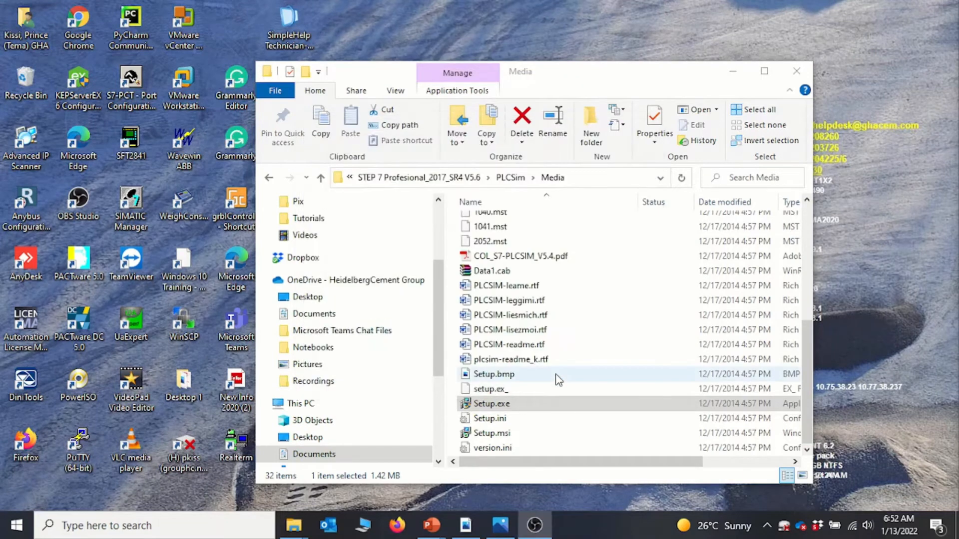
pyautogui.click(725, 72)
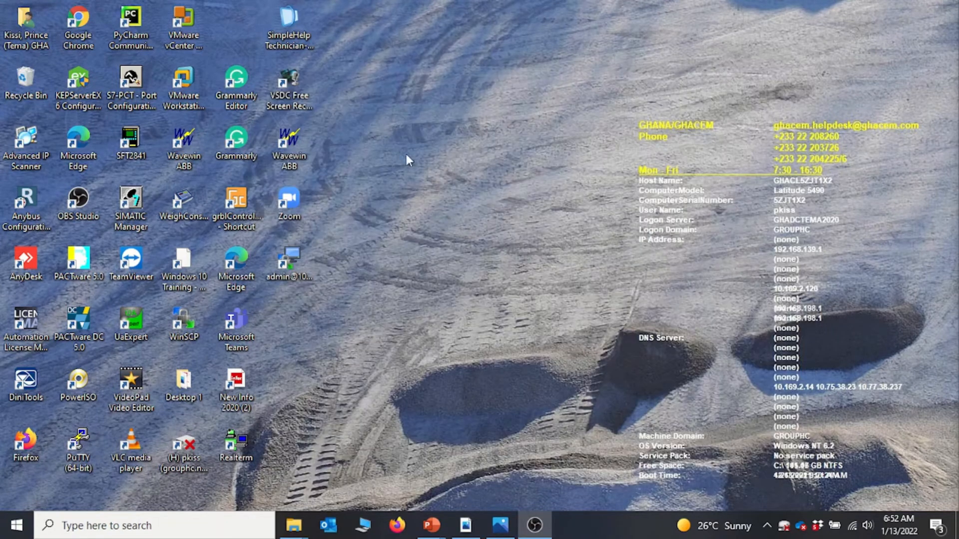
# - Start SIMATIC Manager and, in the New Project wizard, choose CPU314 as the CPU and LAD as the language for block OB1
pyautogui.doubleClick(139, 215)
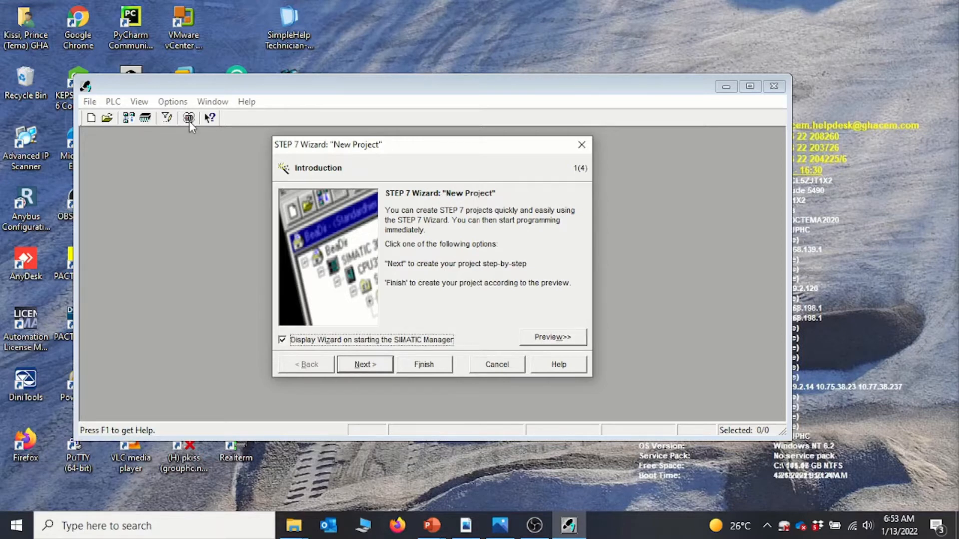
pyautogui.click(365, 365)
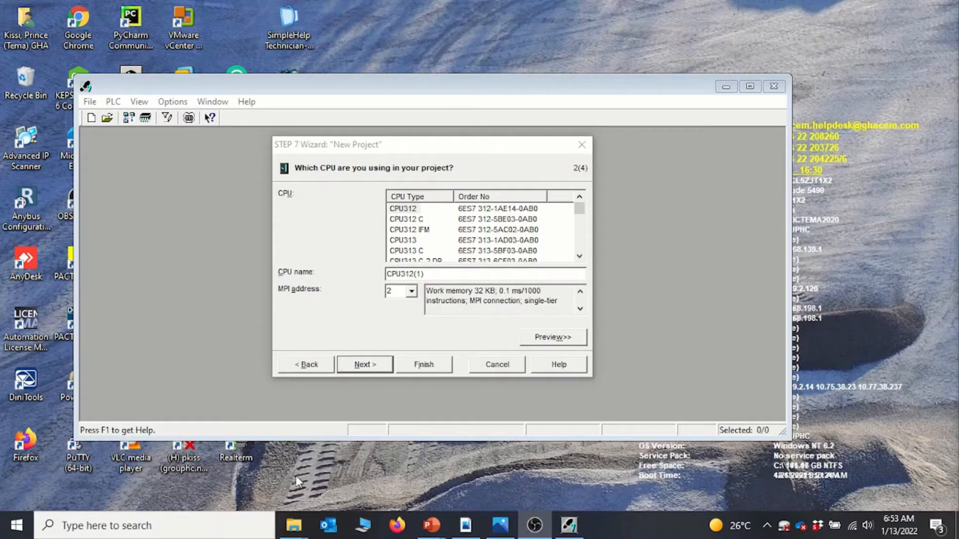
pyautogui.click(580, 257)
pyautogui.click(580, 258)
pyautogui.click(579, 257)
pyautogui.click(579, 257)
pyautogui.click(579, 258)
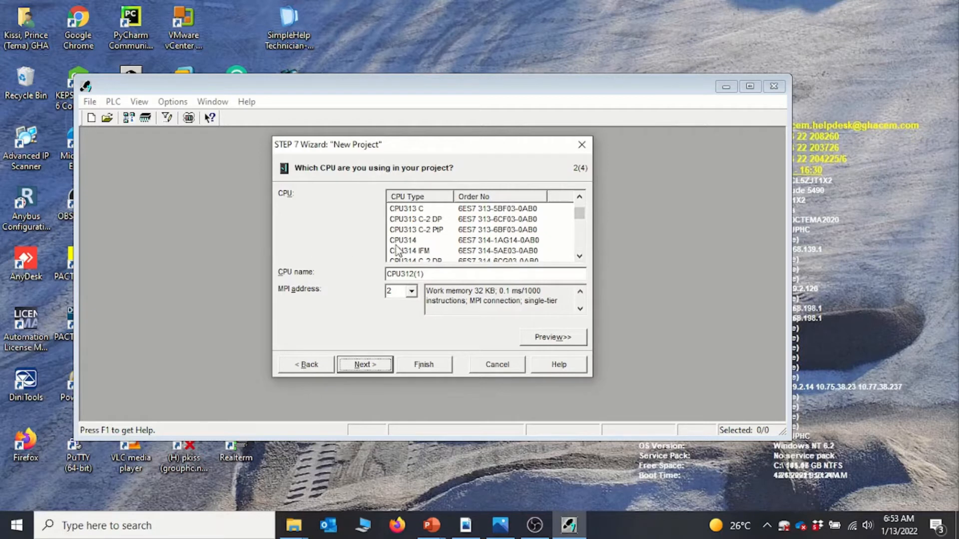
pyautogui.click(411, 242)
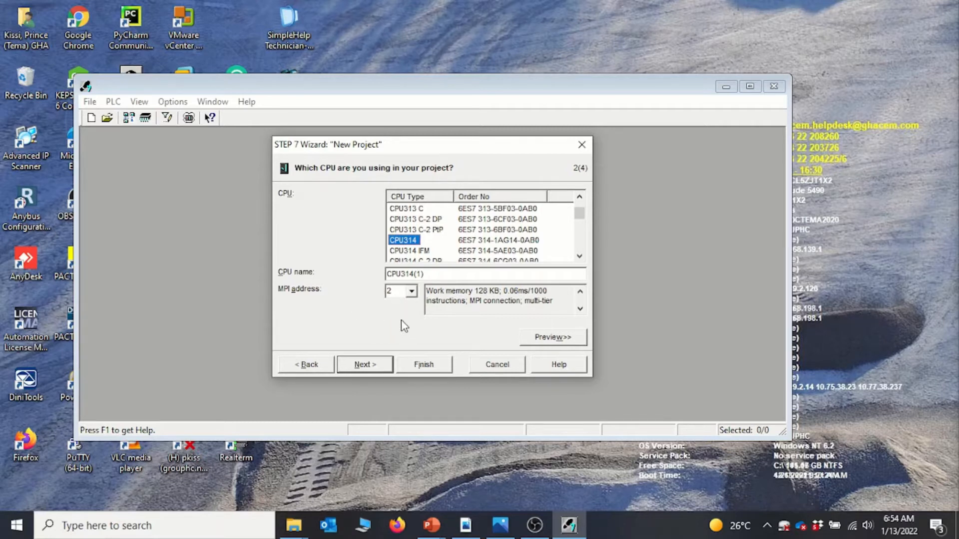
pyautogui.click(367, 367)
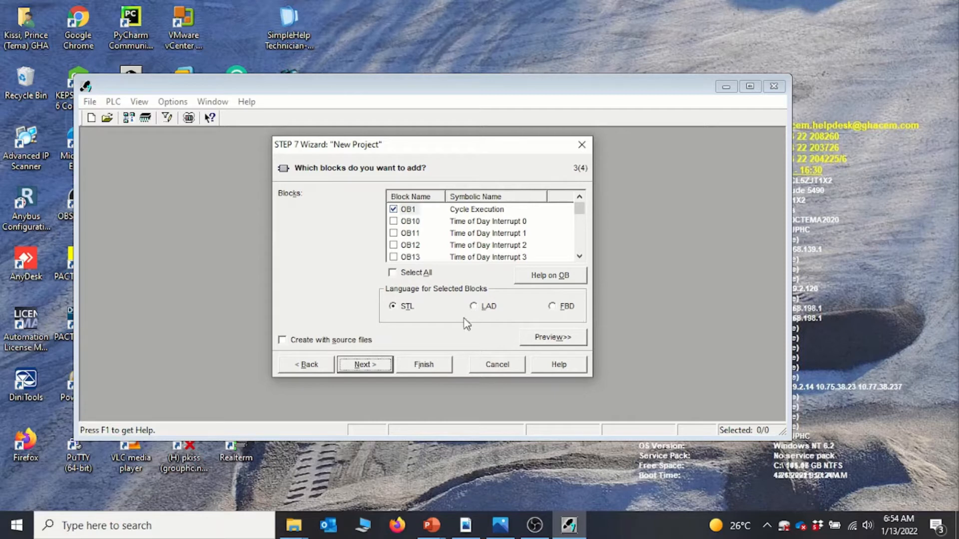
pyautogui.click(474, 309)
pyautogui.click(360, 366)
# - Name the new project Getting_Started and finish the wizard to create it
pyautogui.click(450, 195)
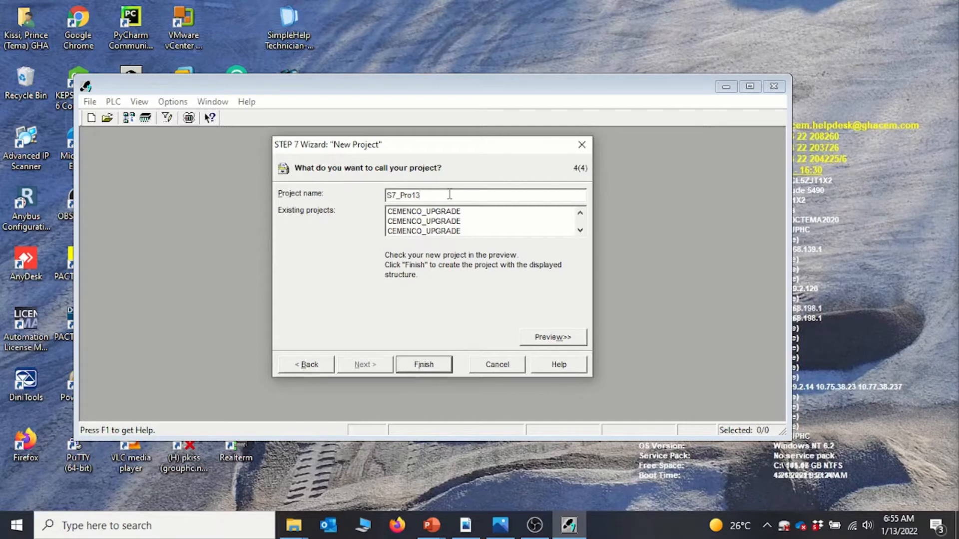
pyautogui.press('BackSpace')
pyautogui.press('BackSpace')
pyautogui.press('BackSpace')
pyautogui.press('BackSpace')
pyautogui.press('BackSpace')
pyautogui.press('BackSpace')
pyautogui.press('BackSpace')
pyautogui.press('BackSpace')
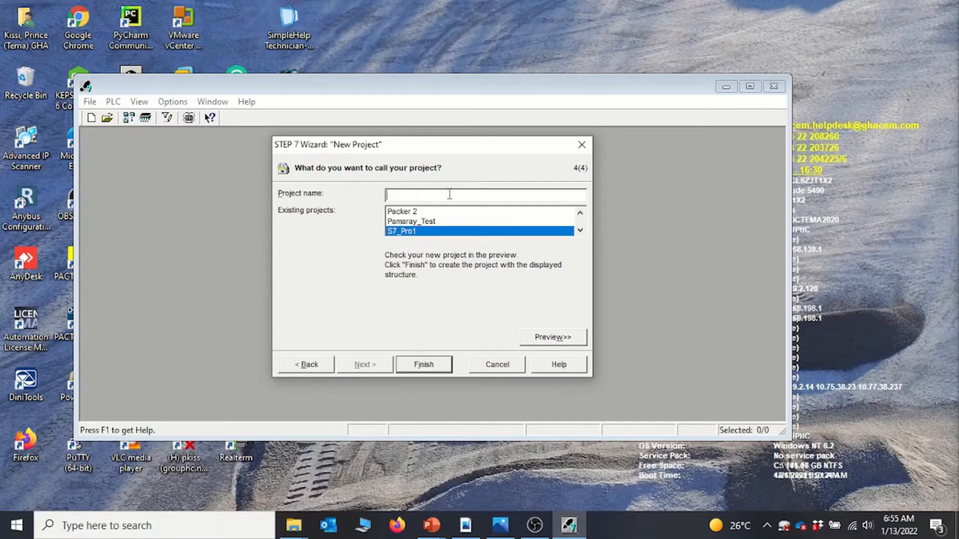
pyautogui.write('getting_')
pyautogui.write('Started')
pyautogui.click(392, 195)
pyautogui.press('BackSpace')
pyautogui.write('G')
pyautogui.click(434, 368)
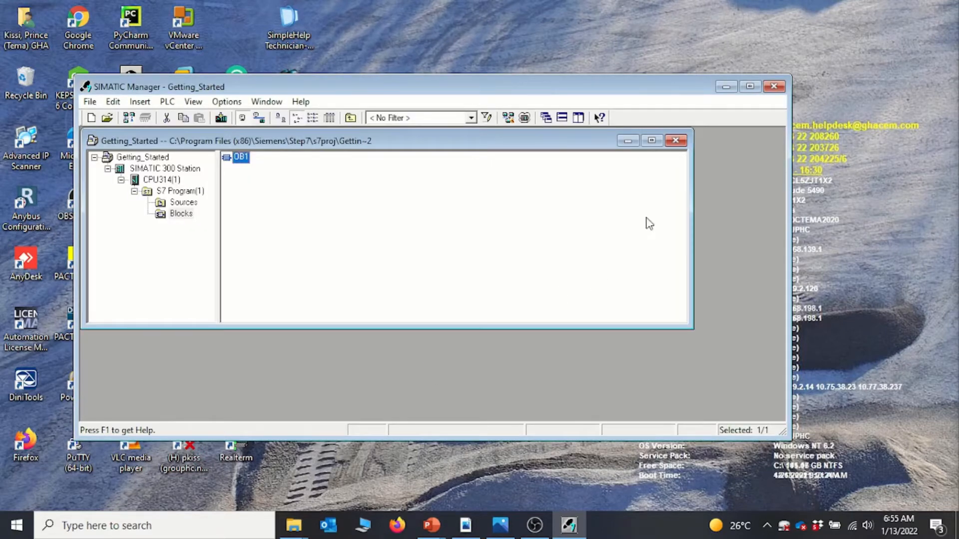
# - Maximize the project window and examine the contents of the station, CPU, S7 program, Sources and Blocks levels in the project tree
pyautogui.click(751, 86)
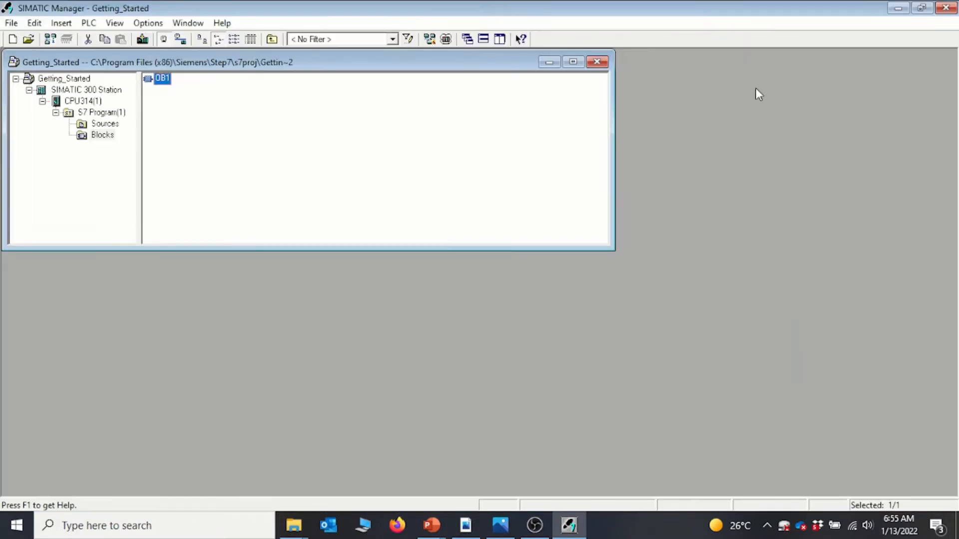
pyautogui.click(574, 62)
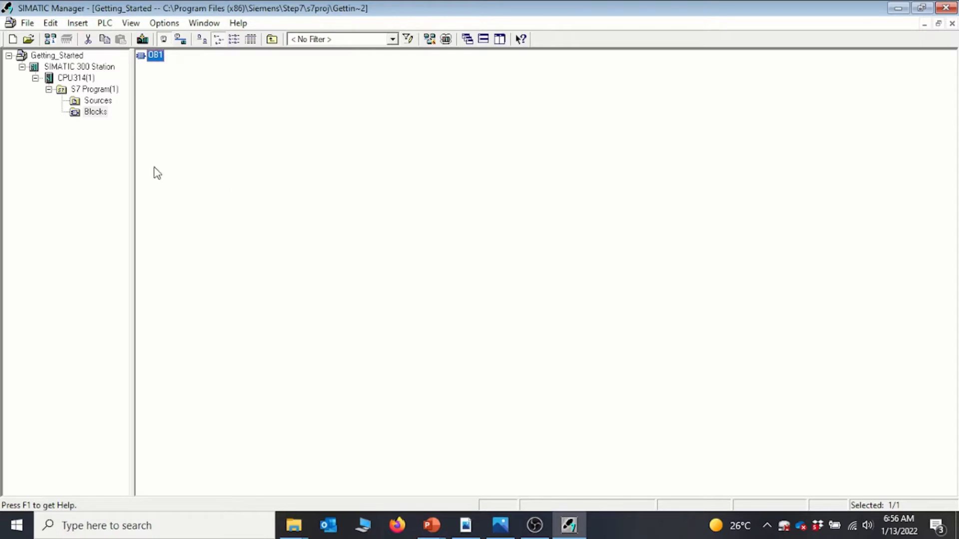
pyautogui.click(9, 56)
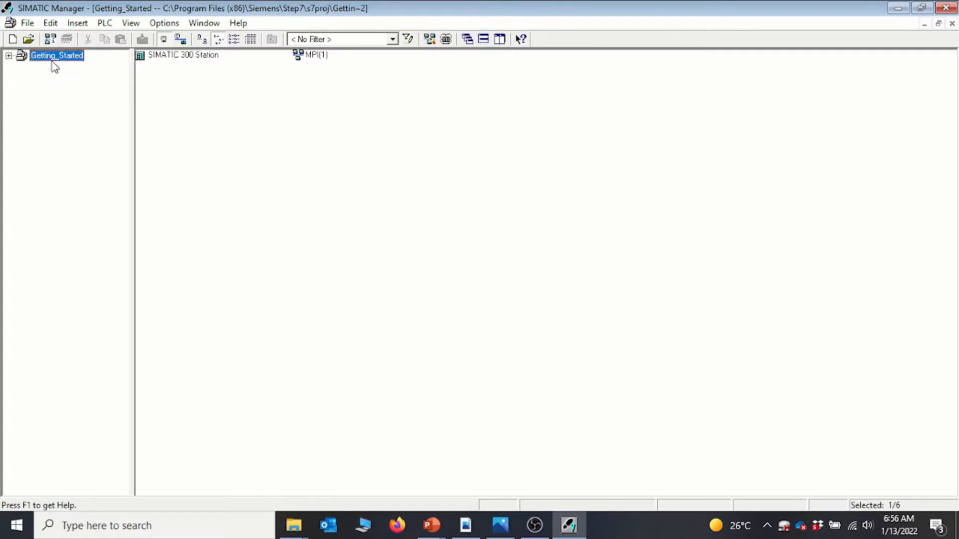
pyautogui.click(8, 56)
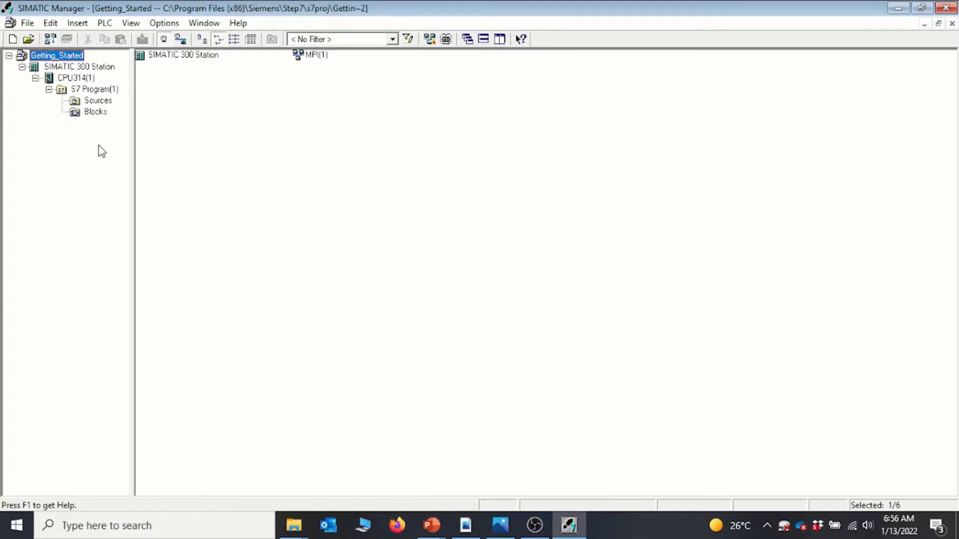
pyautogui.click(71, 69)
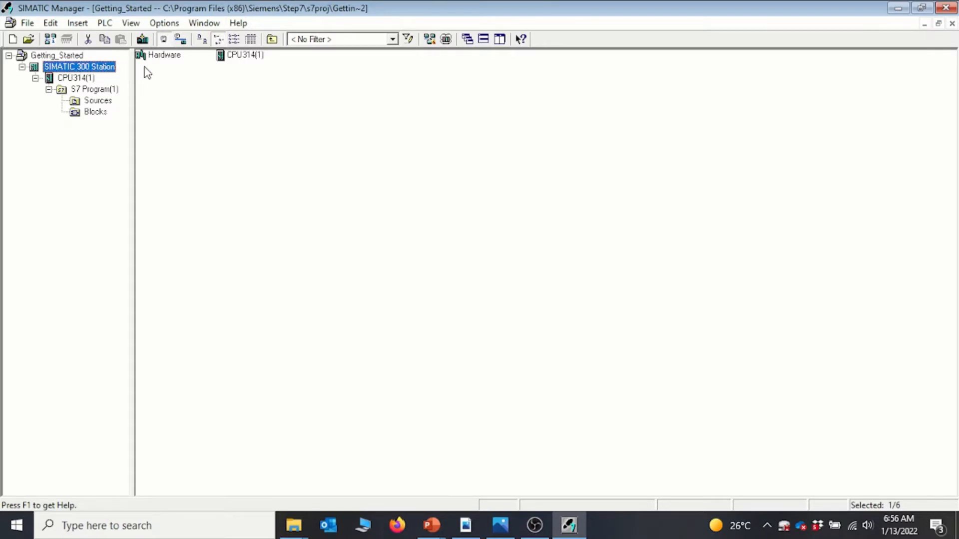
pyautogui.click(173, 58)
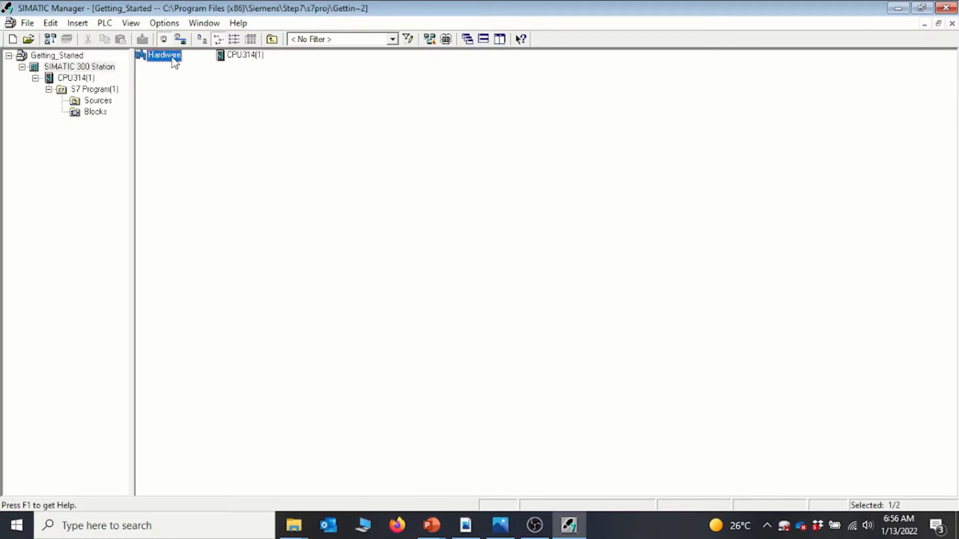
pyautogui.click(77, 80)
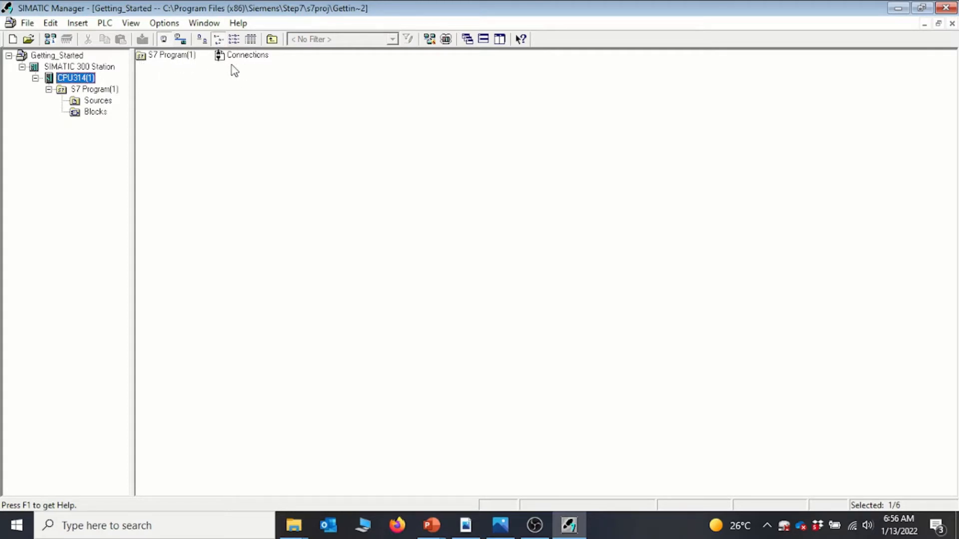
pyautogui.click(92, 90)
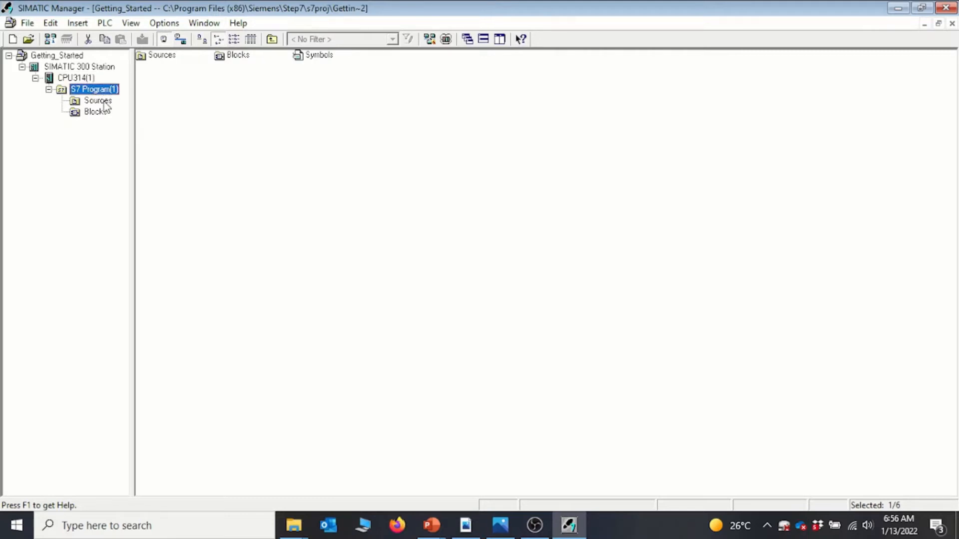
pyautogui.click(100, 101)
pyautogui.click(102, 113)
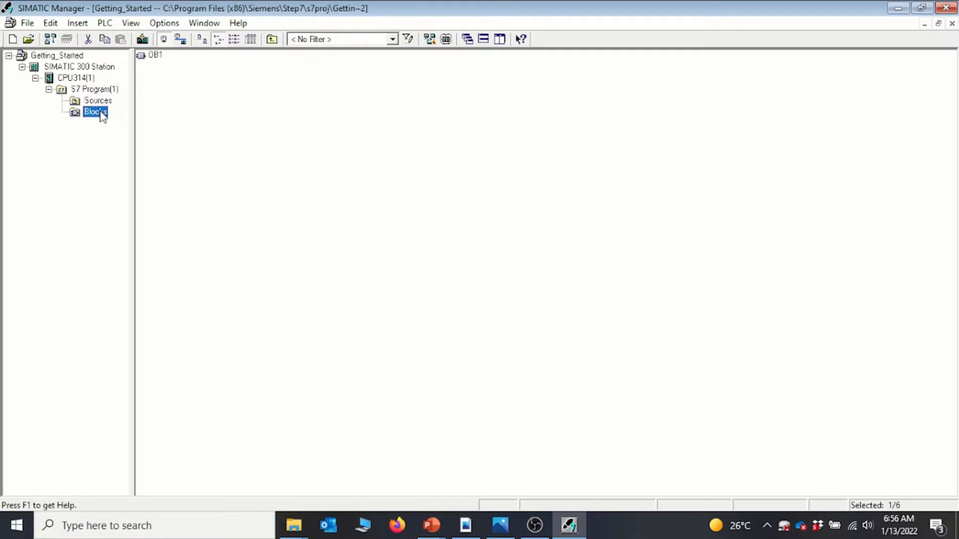
pyautogui.click(259, 150)
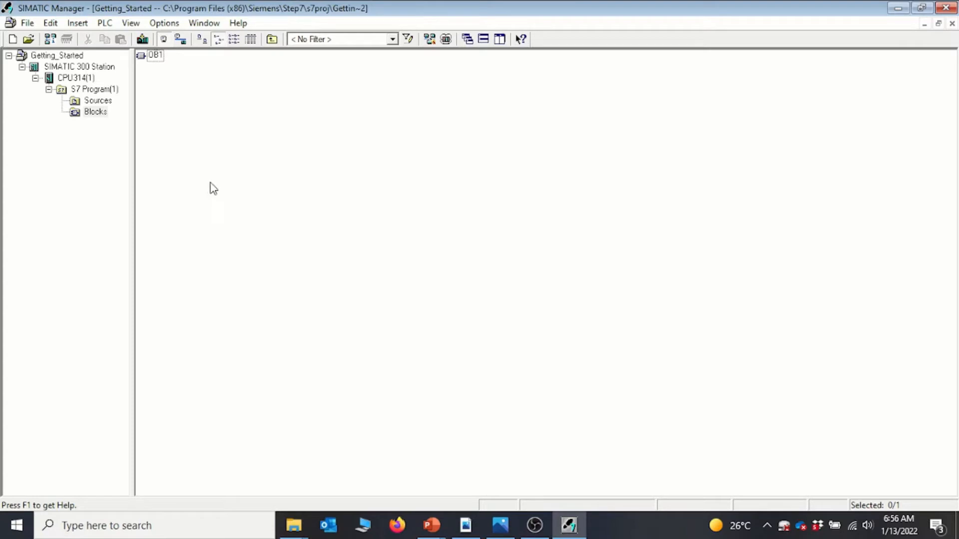
# - Examine the commands available for project files, editing, inserting objects, PLC access and view settings
pyautogui.click(30, 27)
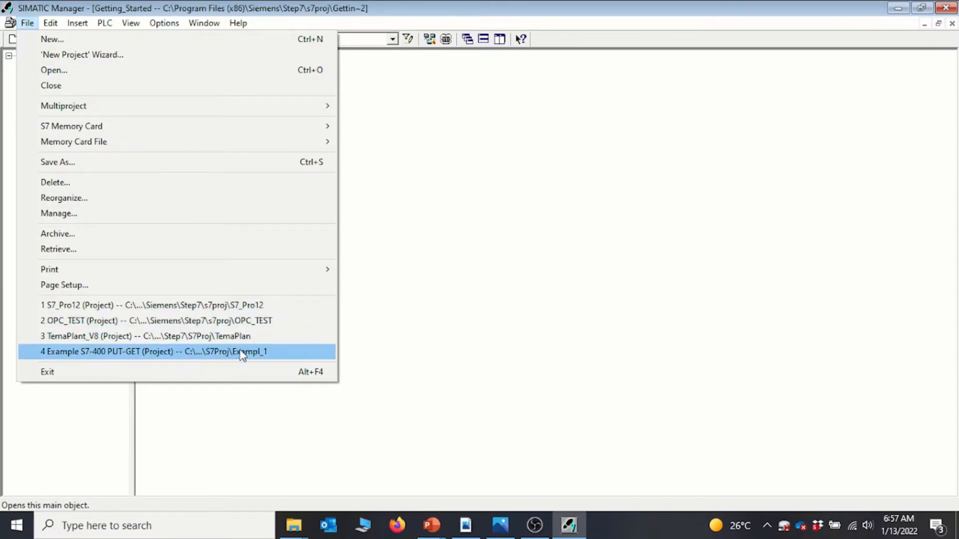
pyautogui.click(527, 296)
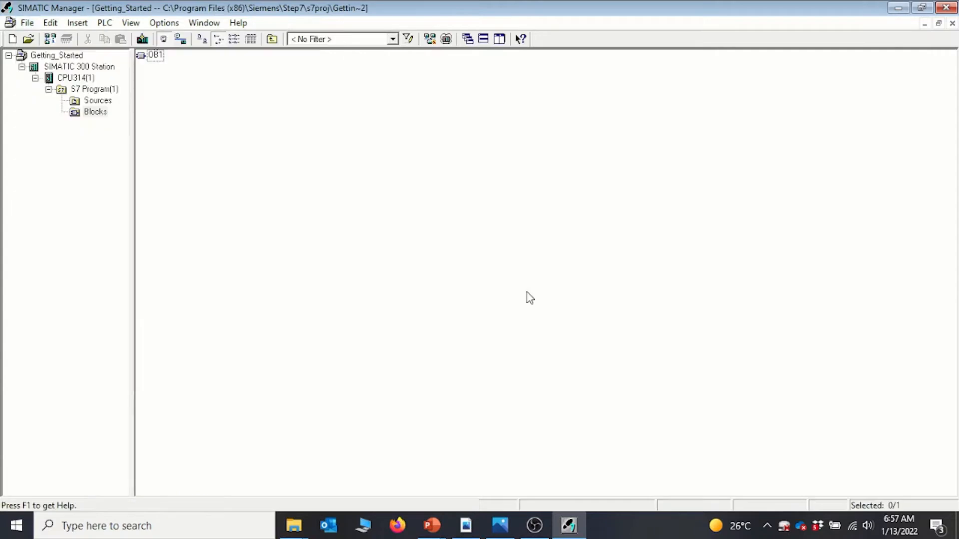
pyautogui.click(50, 23)
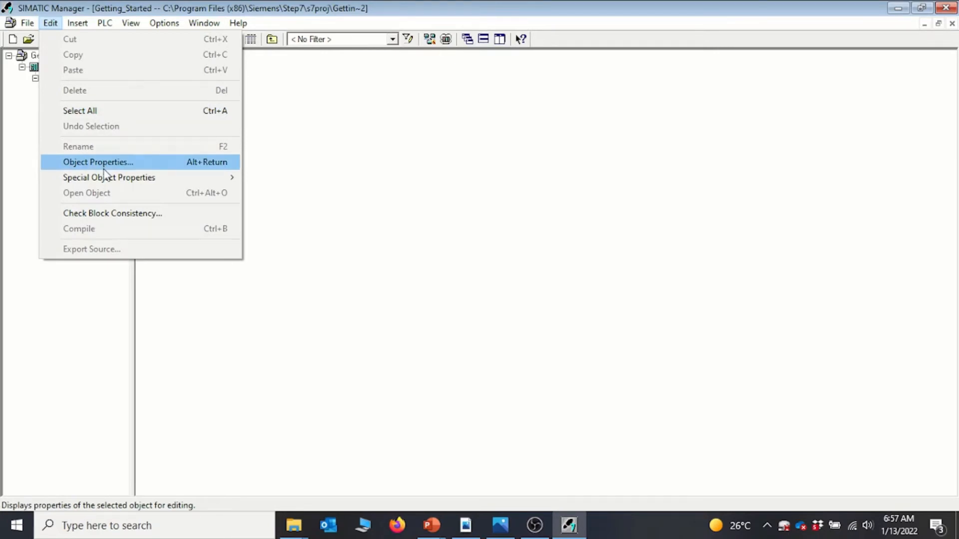
pyautogui.click(372, 263)
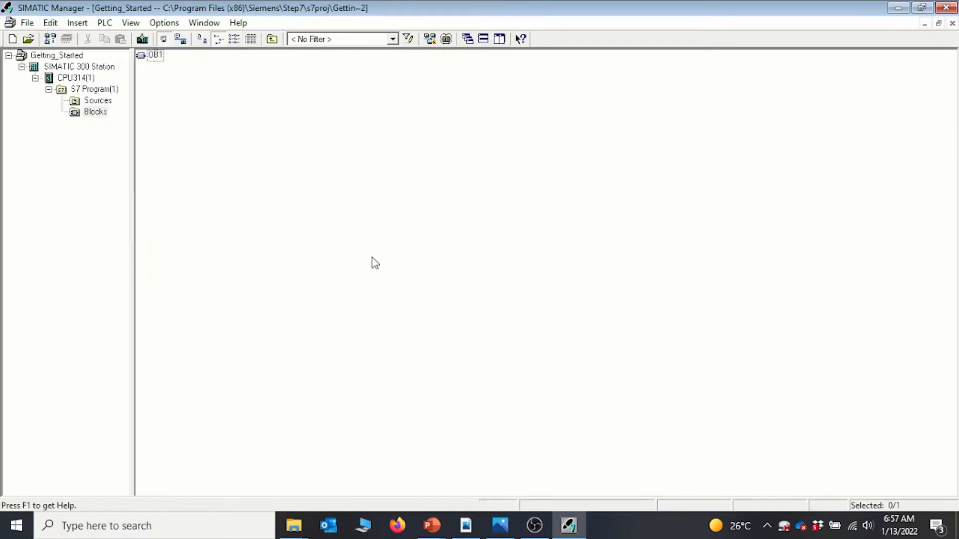
pyautogui.click(76, 23)
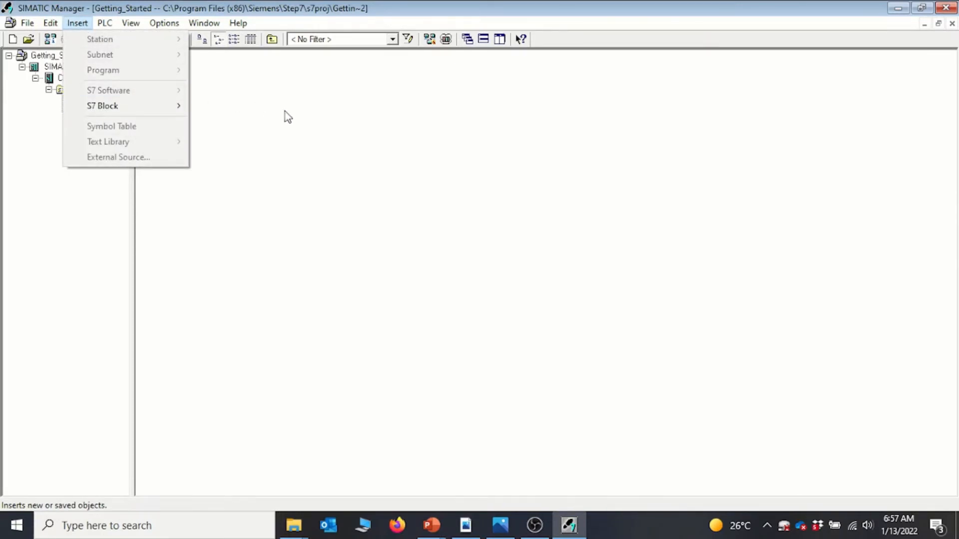
pyautogui.click(335, 155)
pyautogui.click(106, 24)
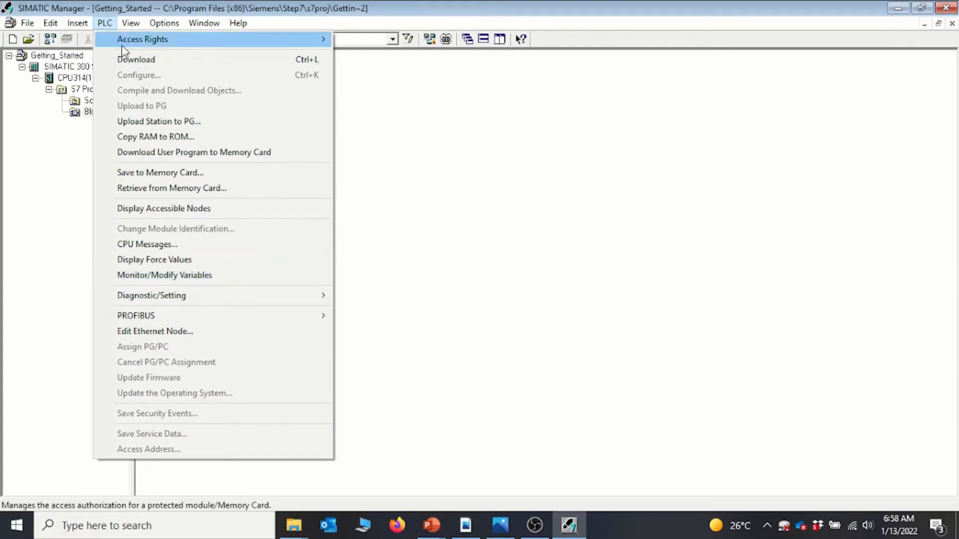
pyautogui.moveTo(133, 27)
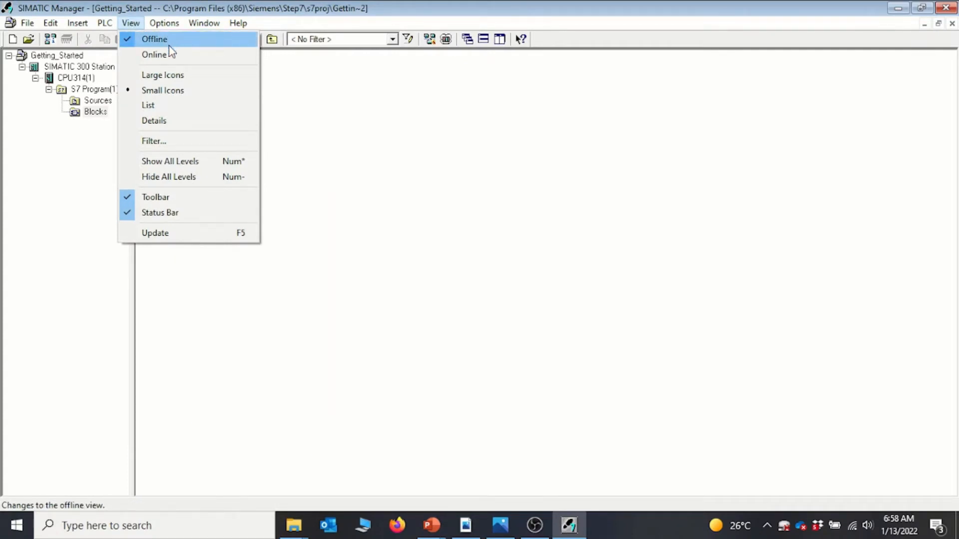
# - Open the Set PG/PC Interface dialog to examine its access path, close it, and review the window arrangement commands
pyautogui.moveTo(169, 24)
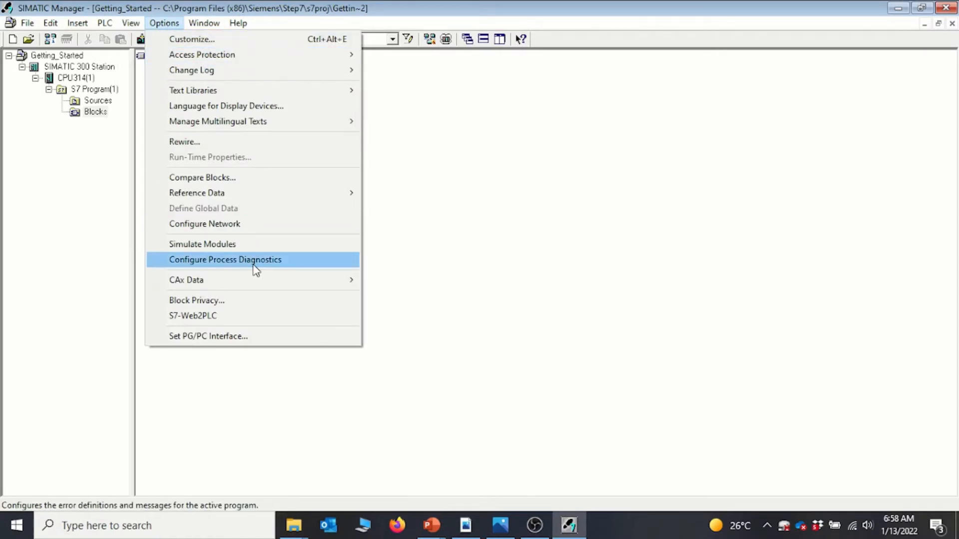
pyautogui.click(253, 338)
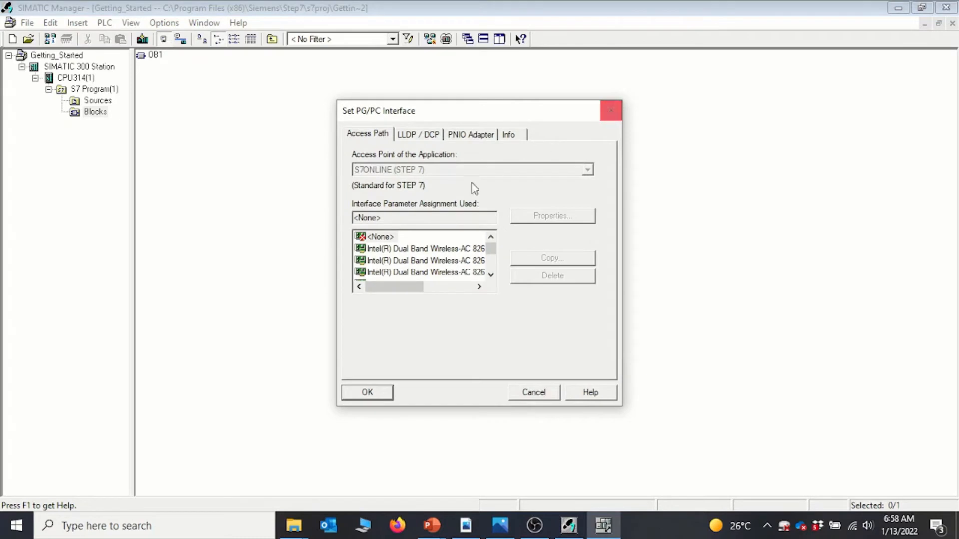
pyautogui.click(612, 111)
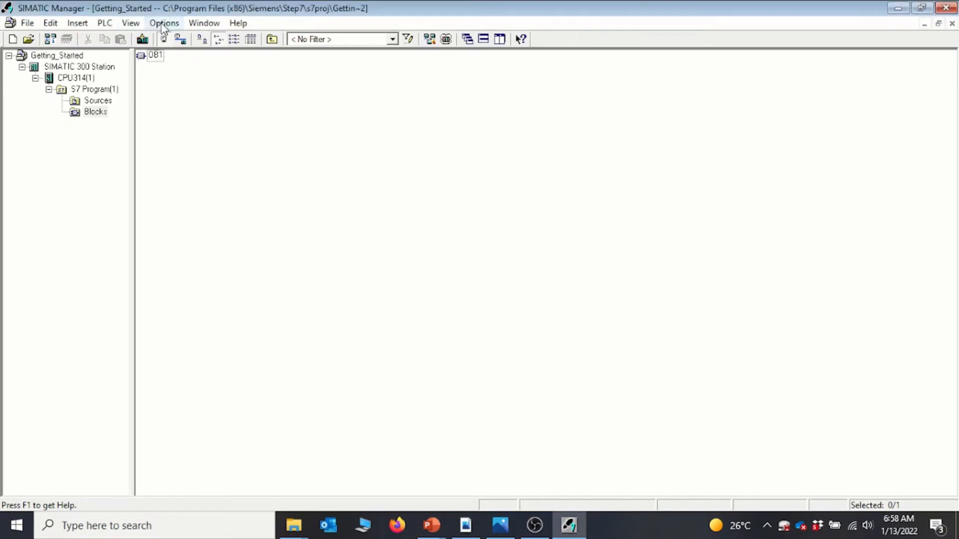
pyautogui.click(206, 26)
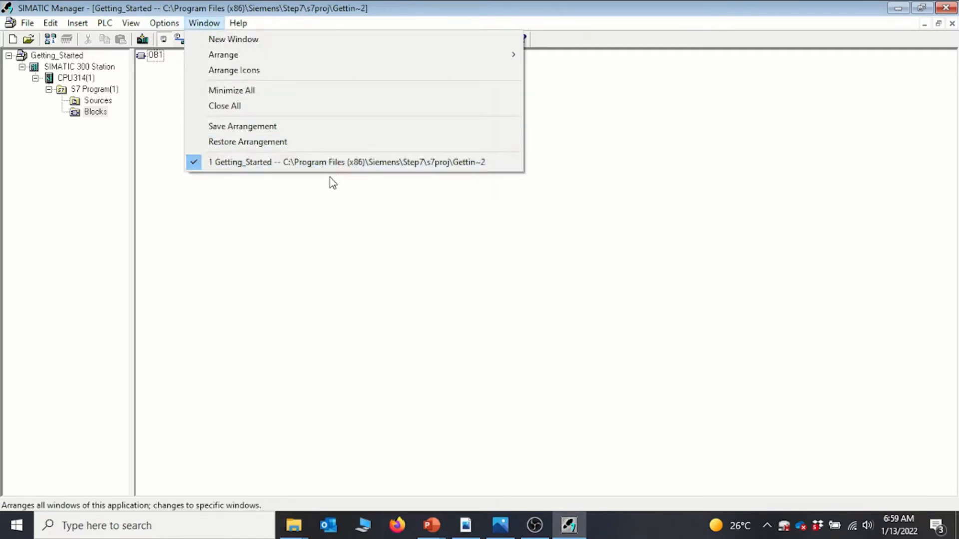
pyautogui.click(343, 229)
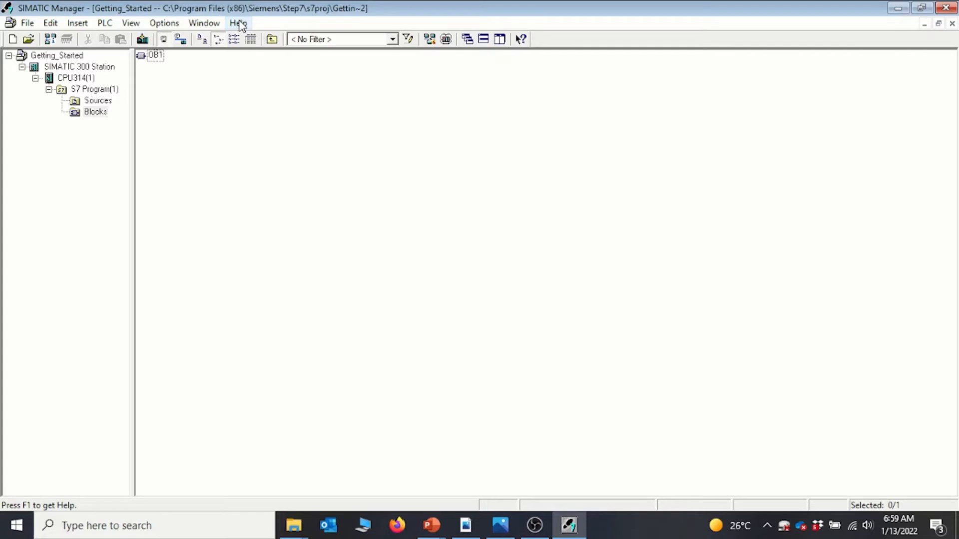
# - Read the context-sensitive help for the Getting_Started project and for CPU314(1), closing each help window
pyautogui.click(69, 59)
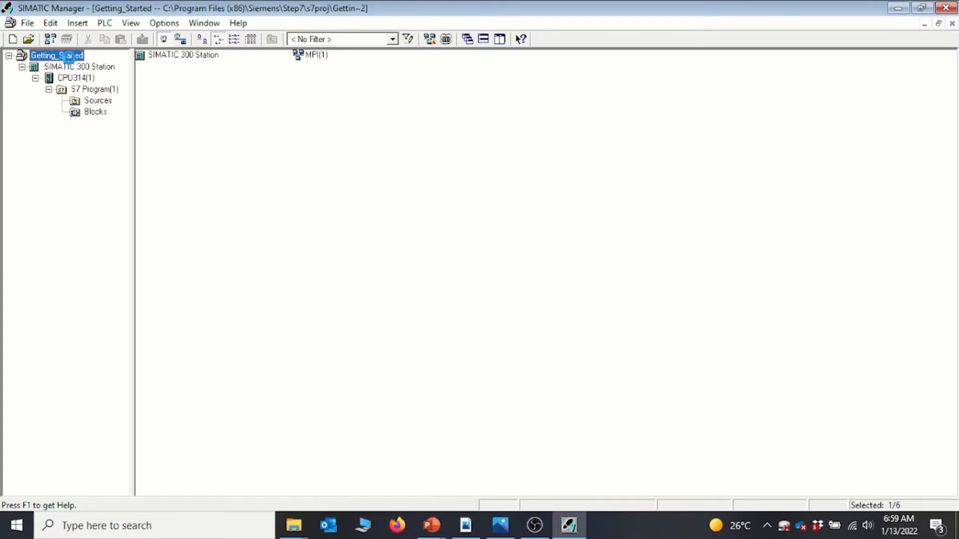
pyautogui.press('F1')
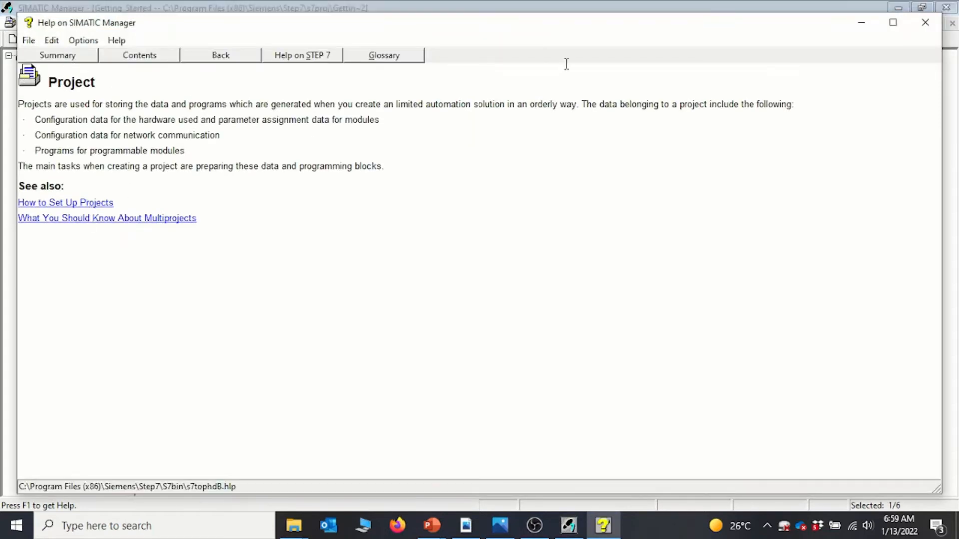
pyautogui.click(925, 23)
pyautogui.click(79, 68)
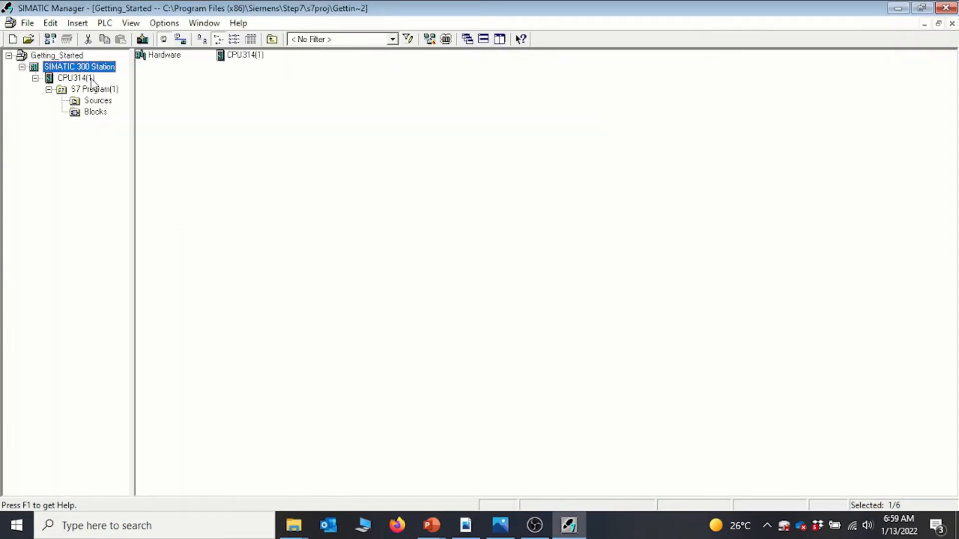
pyautogui.click(75, 78)
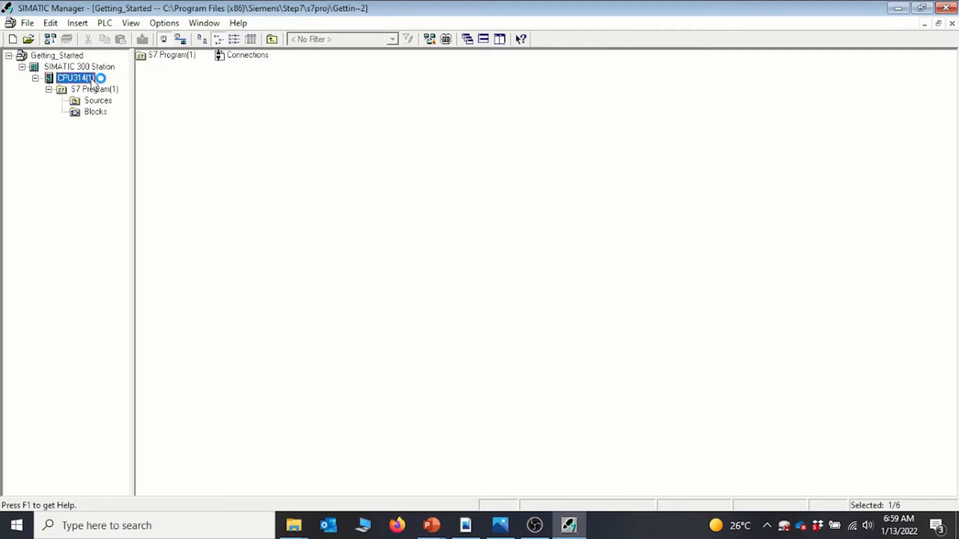
pyautogui.press('F1')
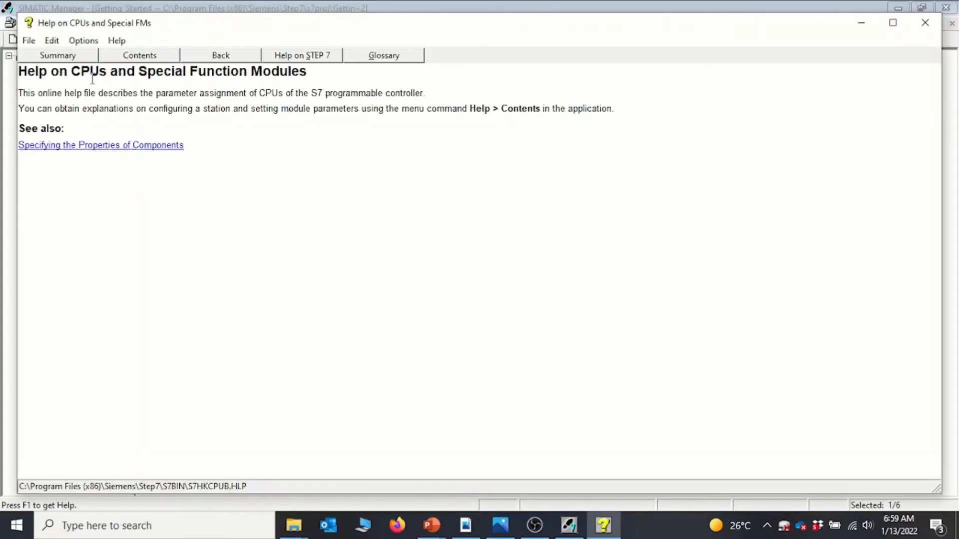
pyautogui.click(927, 23)
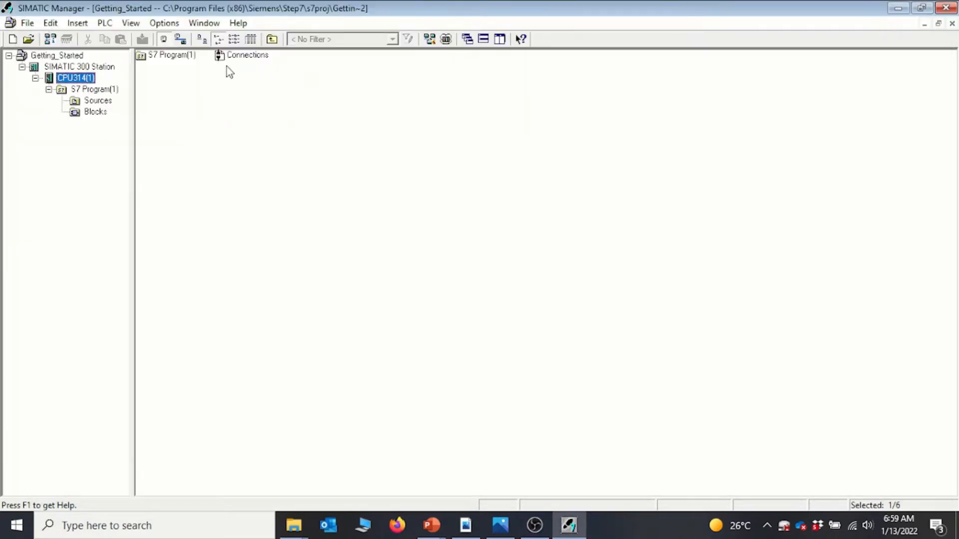
# - Examine the contents of the S7 Program and its Blocks folder in the project tree
pyautogui.click(114, 90)
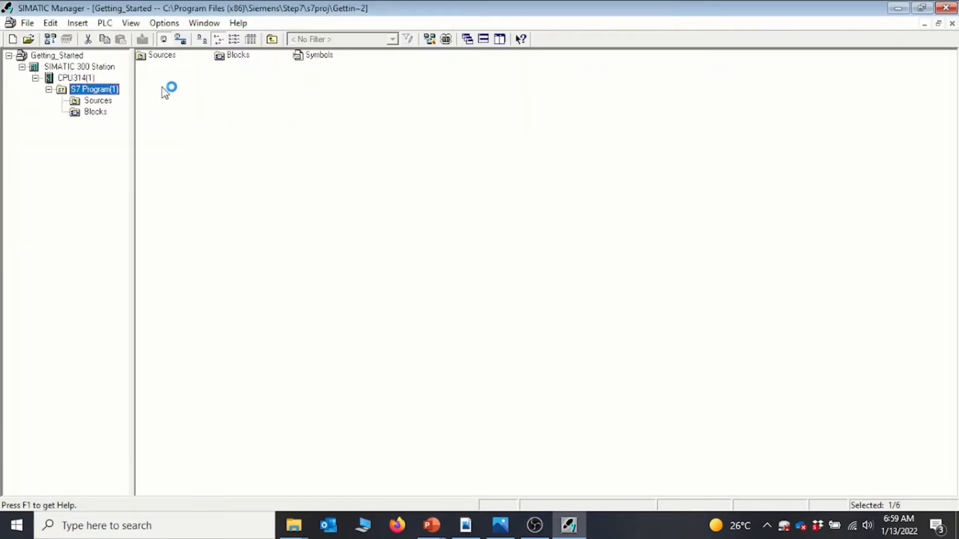
pyautogui.click(97, 113)
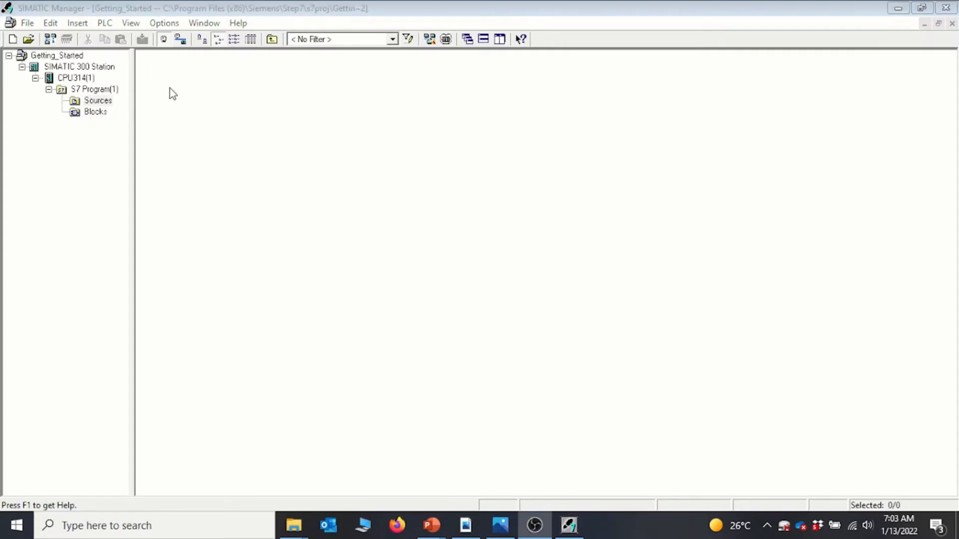
pyautogui.click(88, 116)
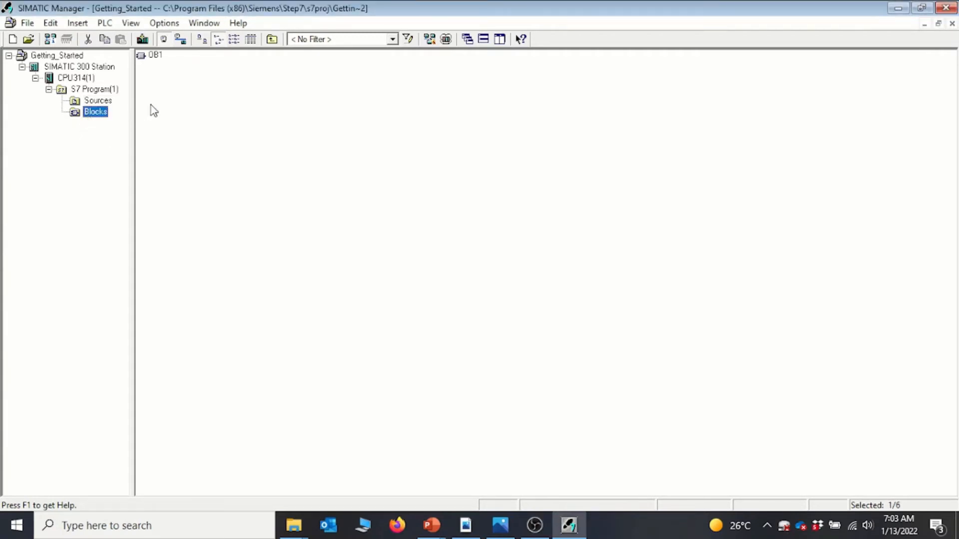
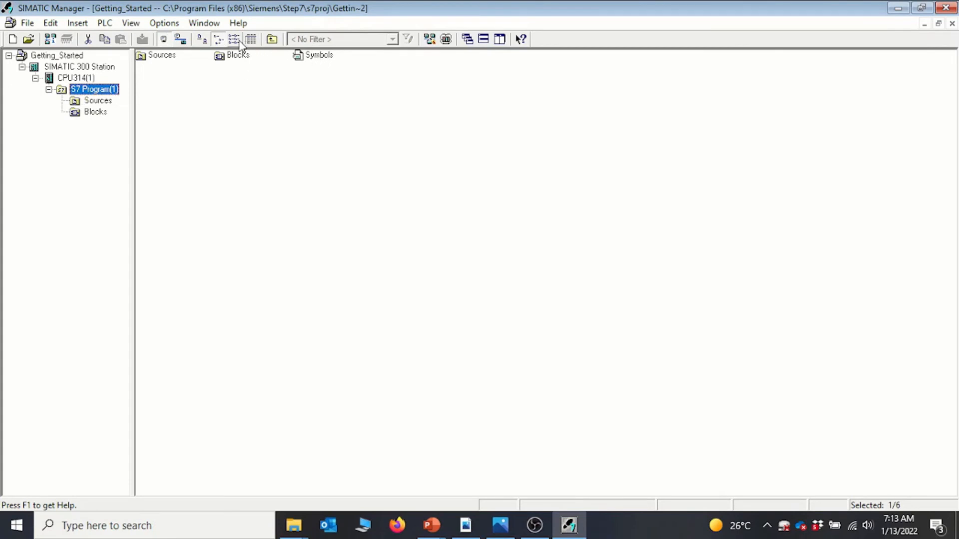
# - Show the S7 program's contents with full details and open its Symbols table in a maximized Symbol Editor
pyautogui.click(252, 39)
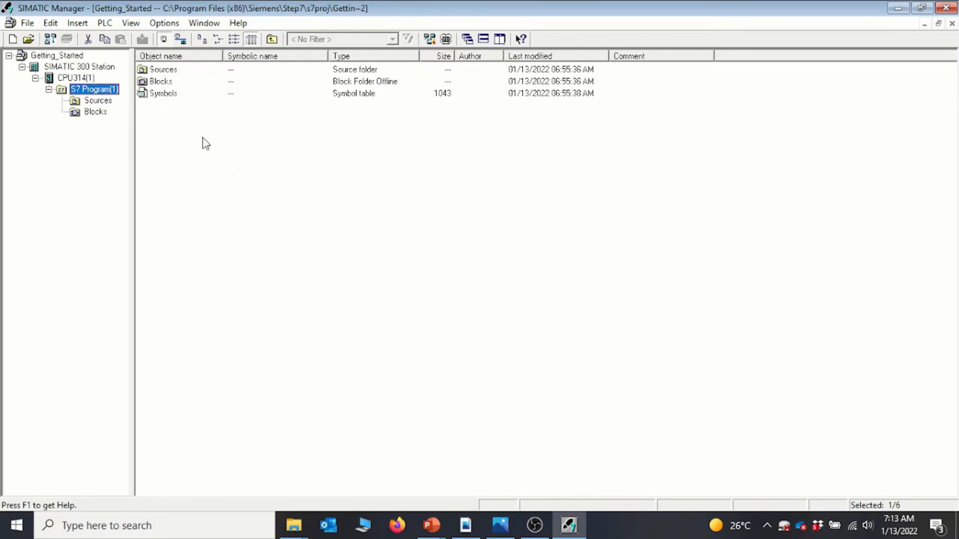
pyautogui.click(157, 94)
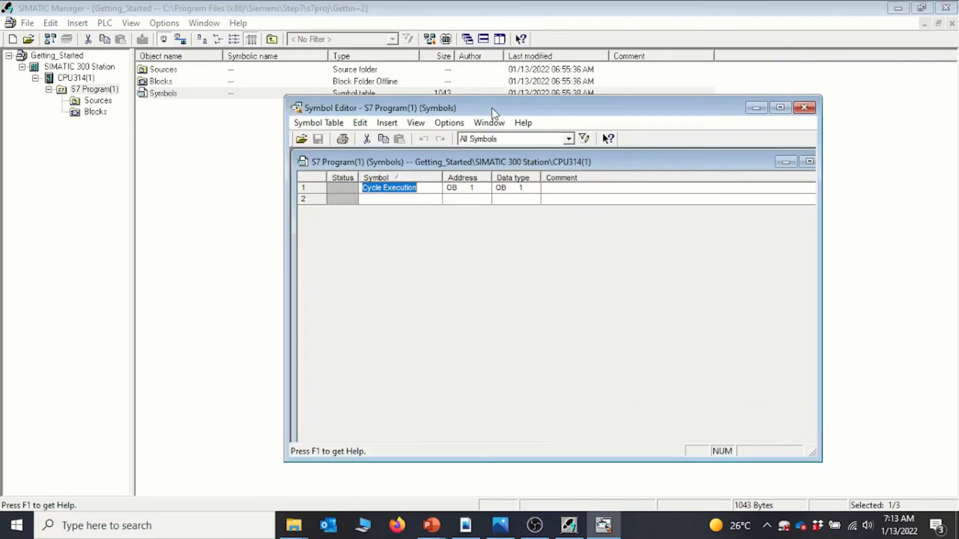
pyautogui.moveTo(491, 108); pyautogui.dragTo(341, 0)
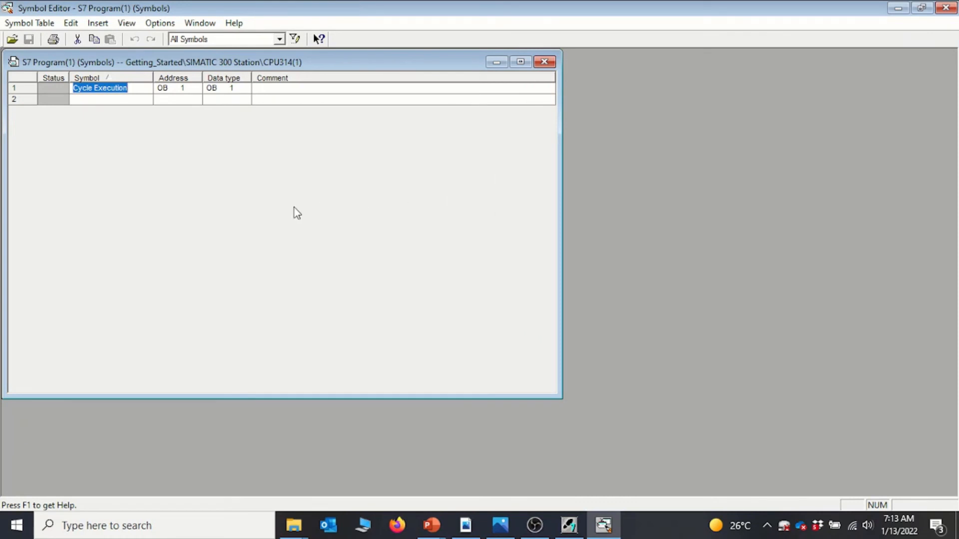
# - Add the symbol Stop in row 2 of the symbol table with the input address I 0.0
pyautogui.click(105, 100)
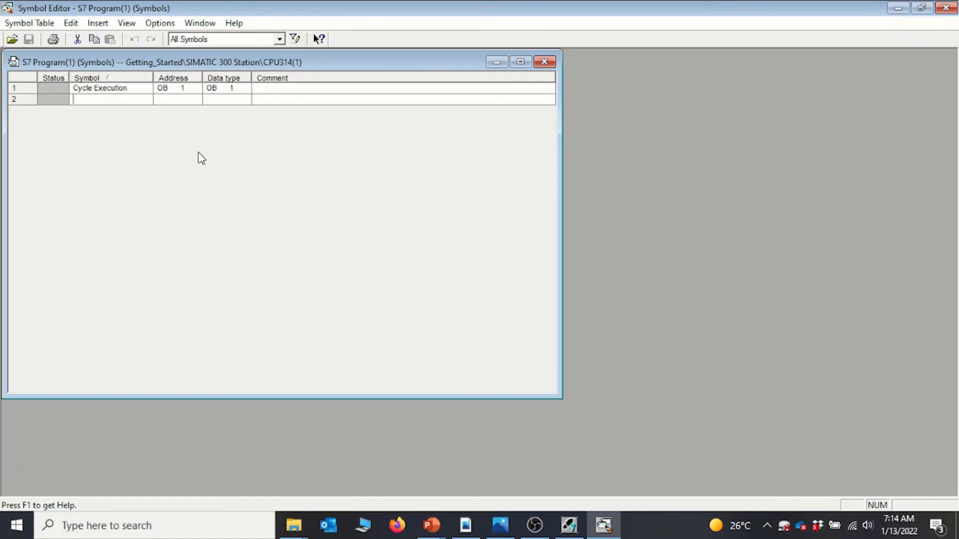
pyautogui.write('Stop')
pyautogui.click(173, 103)
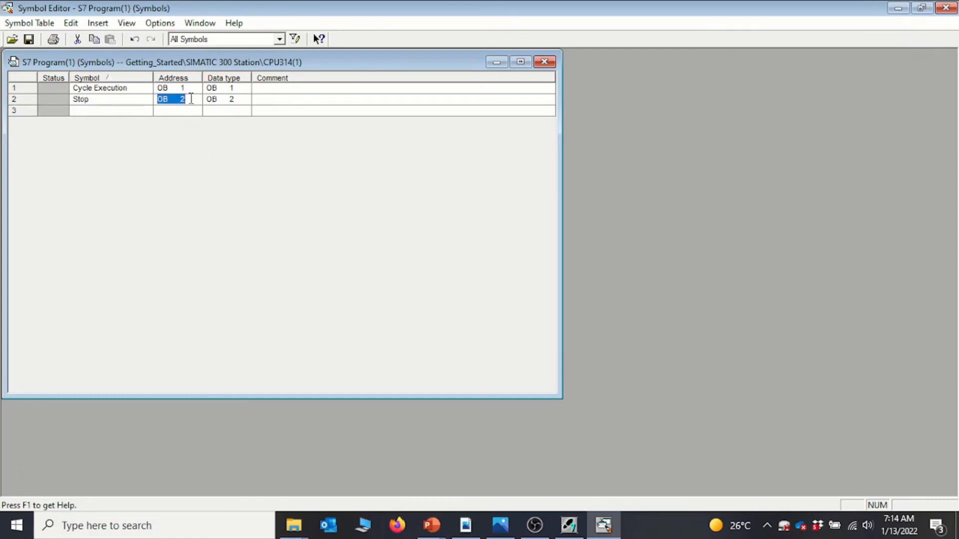
pyautogui.click(191, 99)
pyautogui.press('BackSpace')
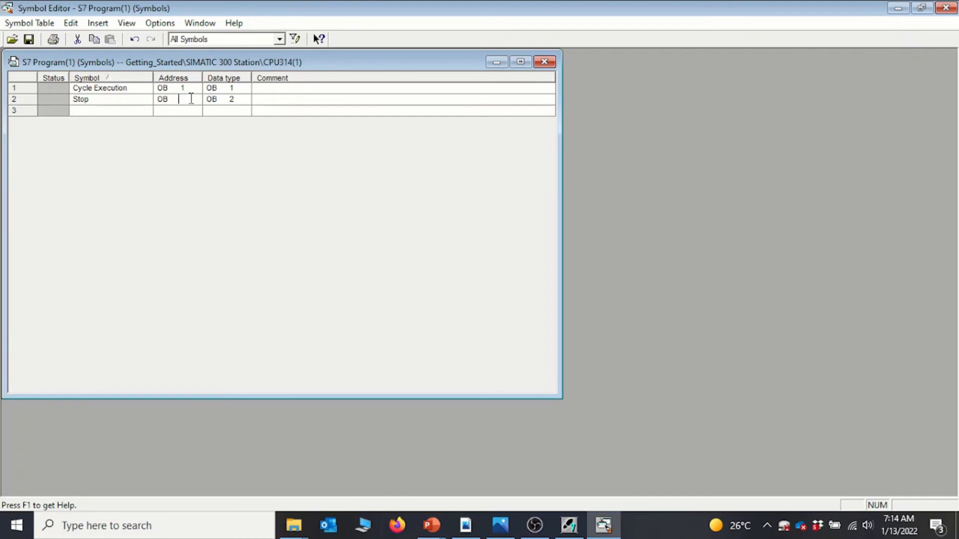
pyautogui.press('BackSpace')
pyautogui.press('BackSpace')
pyautogui.press('BackSpace')
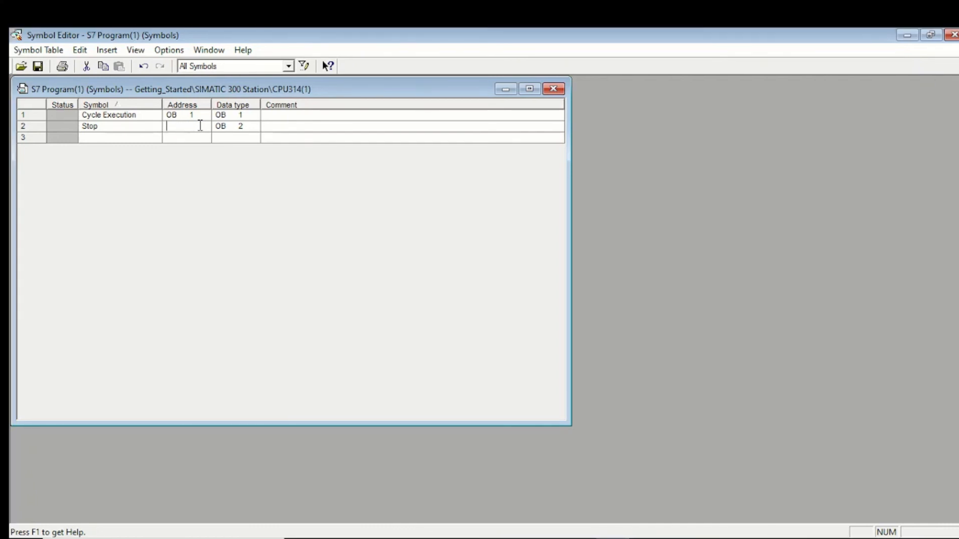
pyautogui.write('i0.0')
pyautogui.click(255, 129)
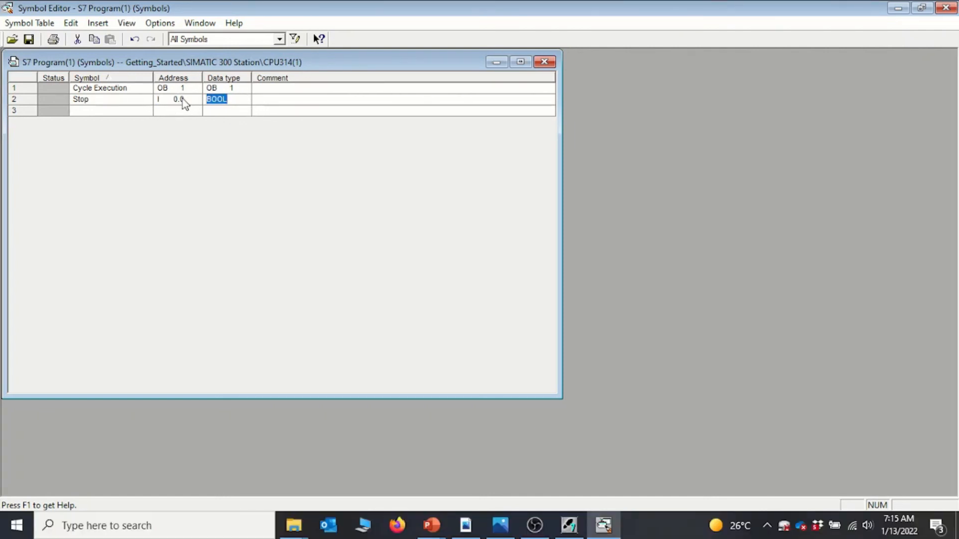
pyautogui.click(274, 102)
# - Rename the Stop symbol as M01_Stop and enter Stop as its comment
pyautogui.click(97, 102)
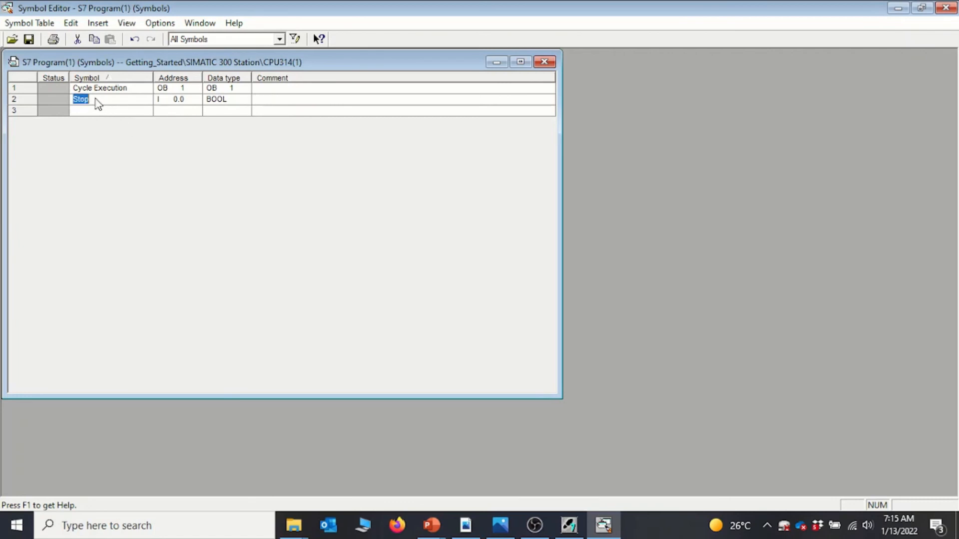
pyautogui.click(275, 102)
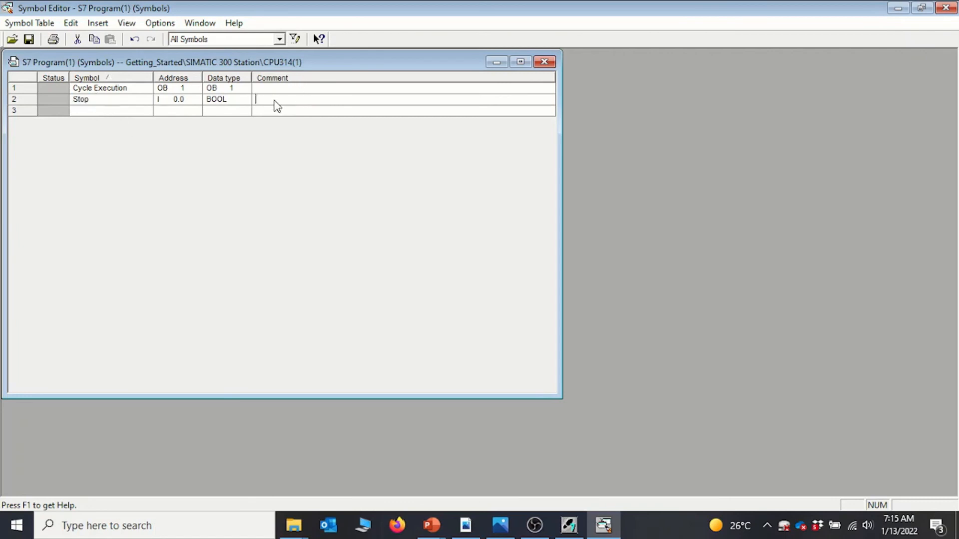
pyautogui.click(78, 103)
pyautogui.click(95, 102)
pyautogui.click(73, 103)
pyautogui.click(74, 103)
pyautogui.write('M01_')
pyautogui.click(285, 99)
pyautogui.write('St')
pyautogui.write('op')
# - Add the symbol M01_Start in row 3 with the address I 0.1 and the comment Start
pyautogui.write('M01')
pyautogui.write('_Start')
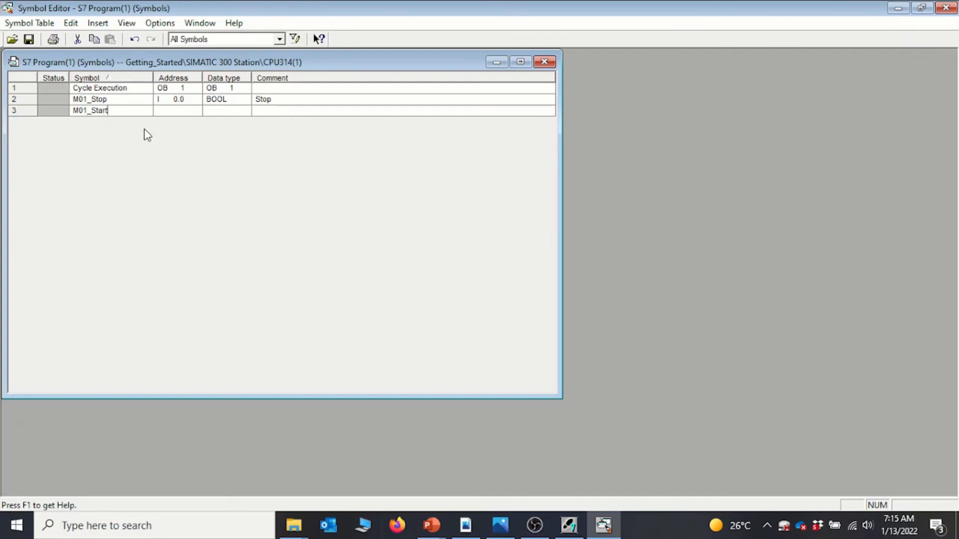
pyautogui.click(184, 110)
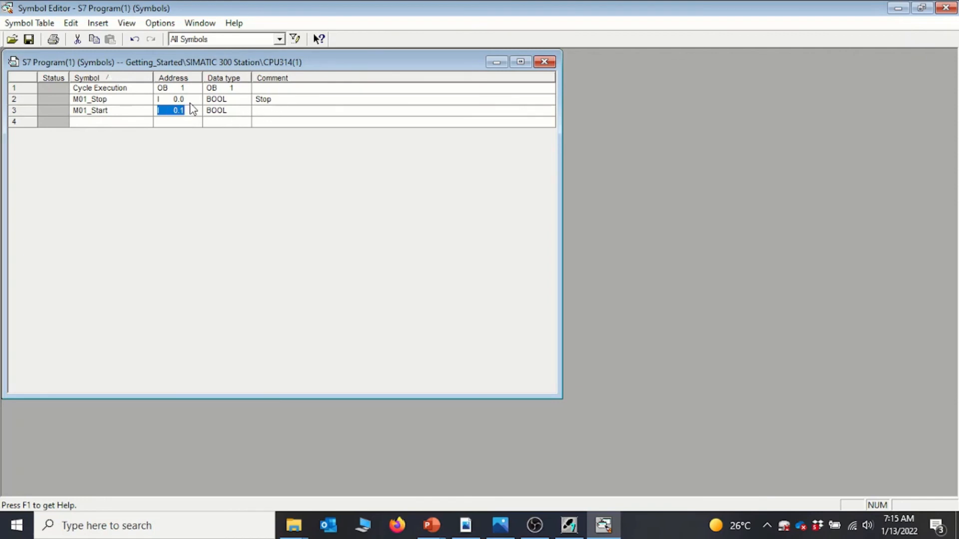
pyautogui.click(290, 110)
pyautogui.write('Start')
# - Add the symbol M01_CND in row 4 of the symbol table, accepting the suggested address
pyautogui.click(79, 122)
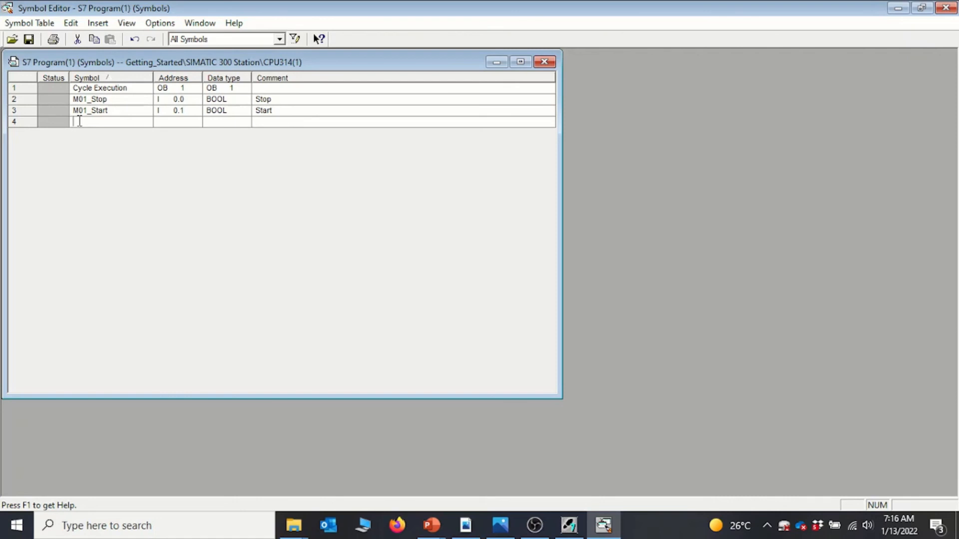
pyautogui.write('M01_CND')
pyautogui.click(176, 121)
pyautogui.click(271, 123)
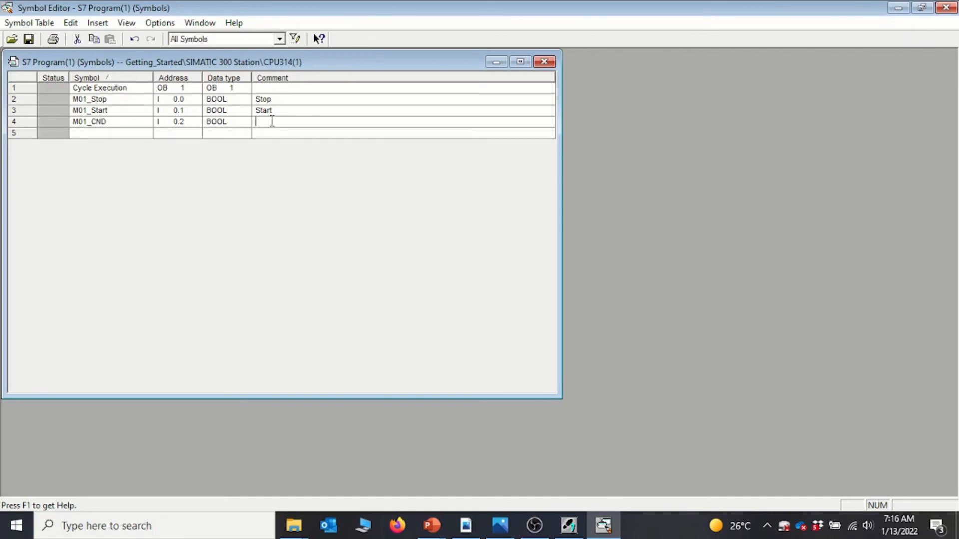
# - Set the M01_CND address to Q 0.0 with the comment Pump Command, and minimize the Symbol Editor
pyautogui.click(165, 122)
pyautogui.click(162, 121)
pyautogui.press('BackSpace')
pyautogui.write('q')
pyautogui.press('BackSpace')
pyautogui.write('q')
pyautogui.click(191, 122)
pyautogui.press('BackSpace')
pyautogui.write('0')
pyautogui.click(274, 122)
pyautogui.write('Pump Command')
pyautogui.click(898, 8)
pyautogui.click(338, 231)
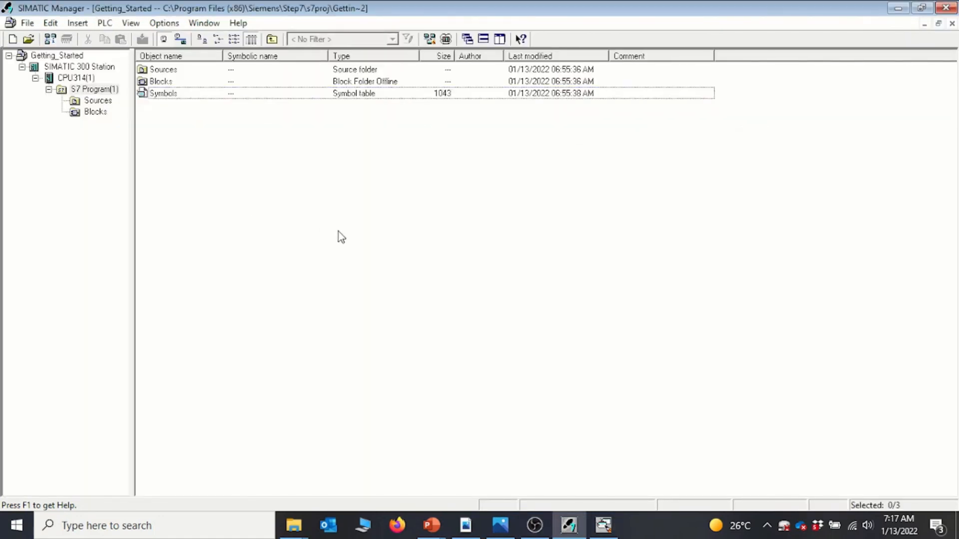